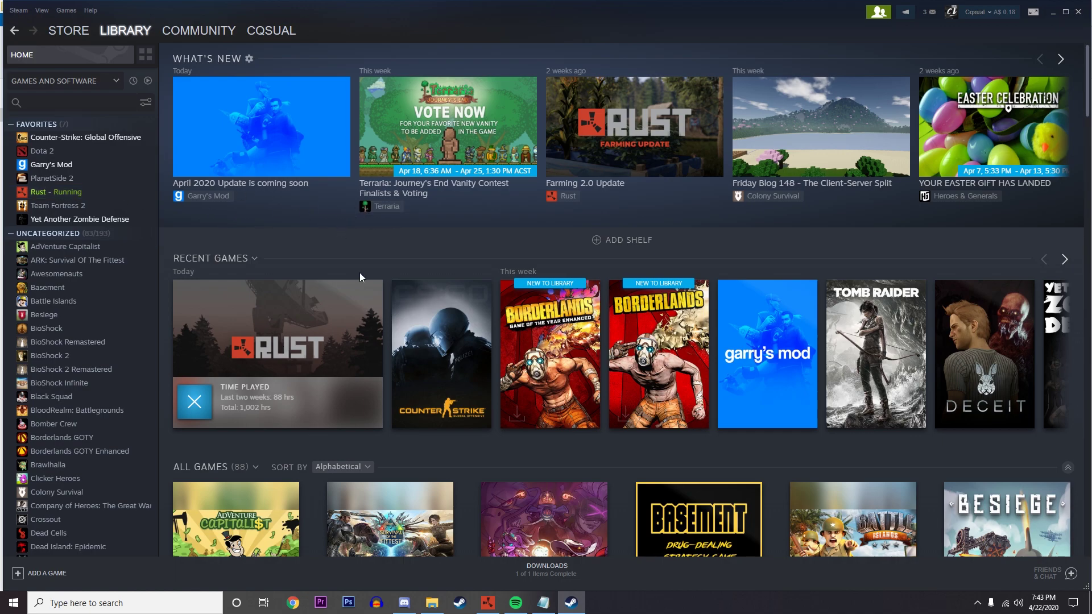
Switch to the Rust FPS Pack folder in File Explorer, open the Launch Options text file and move its window higher.
{"action": "left_click", "coordinate": [430, 603]}
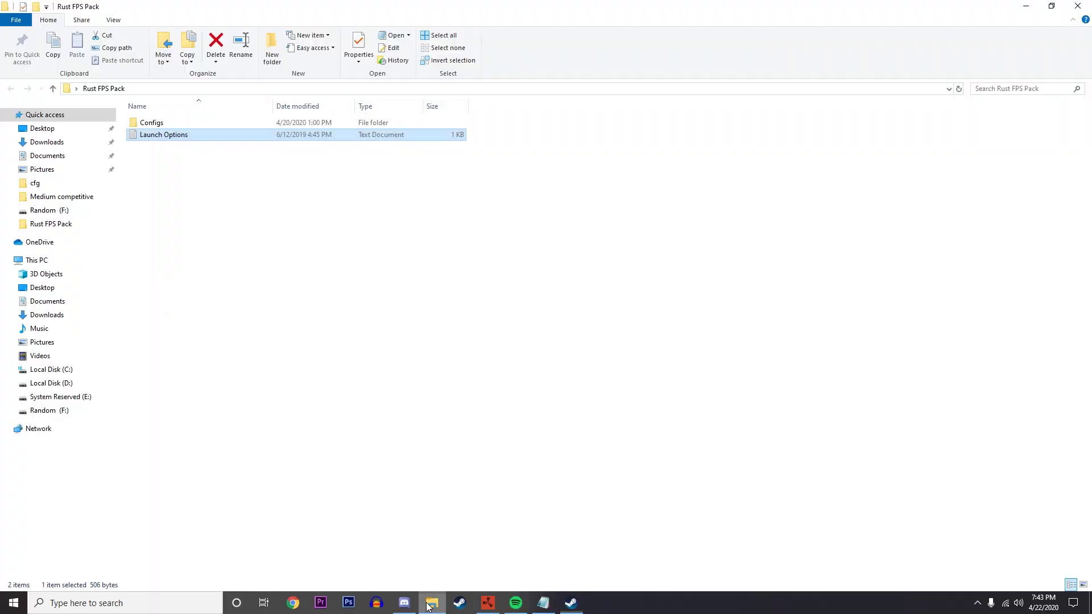
{"action": "left_click", "coordinate": [251, 170]}
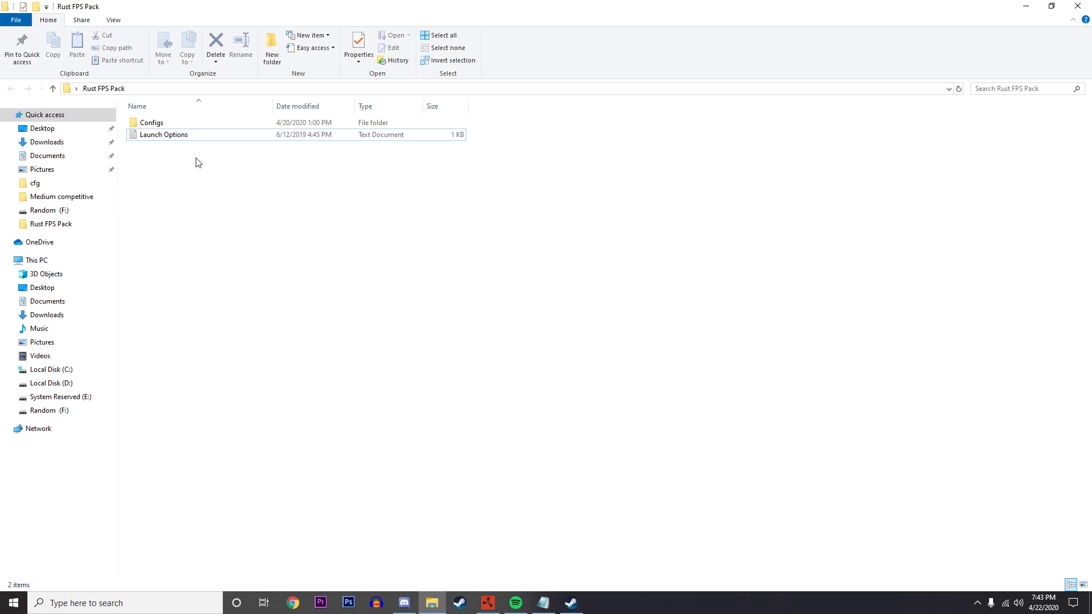
{"action": "left_click_drag", "start_coordinate": [148, 162], "coordinate": [410, 175]}
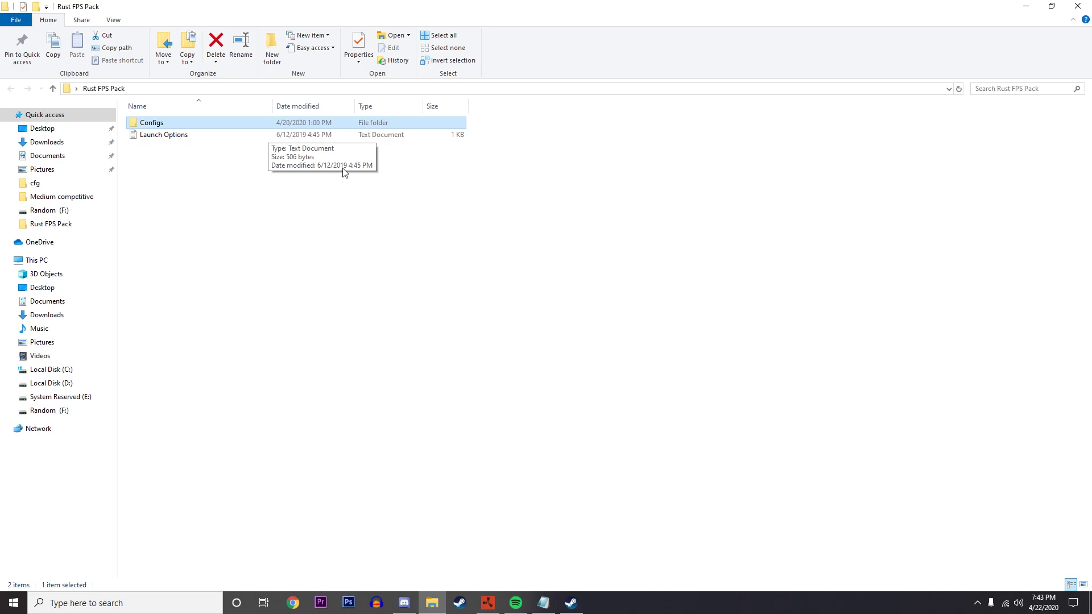
{"action": "double_click", "coordinate": [245, 141]}
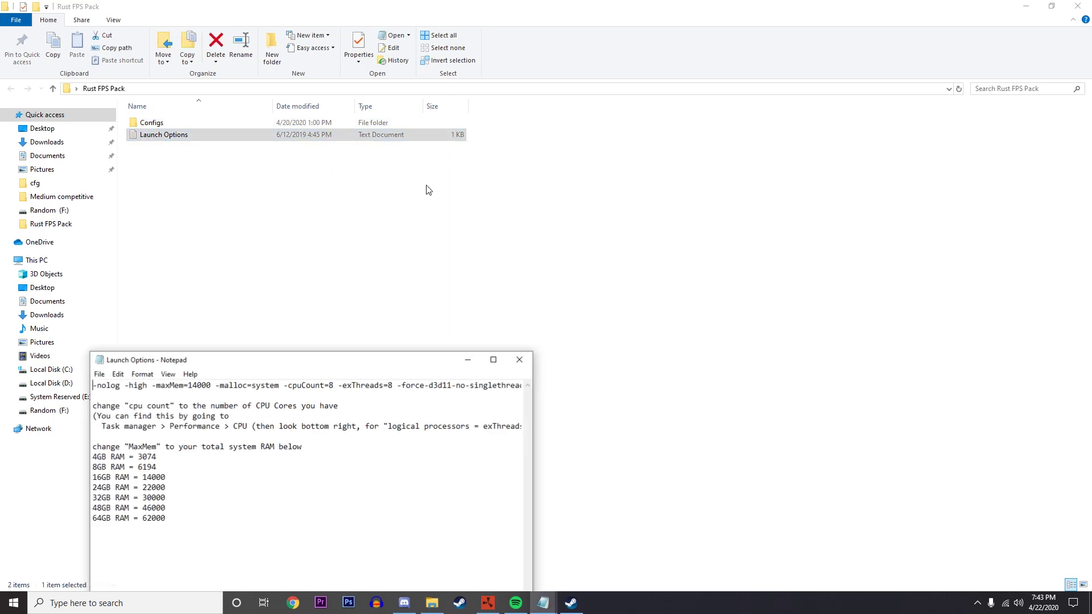
{"action": "left_click_drag", "start_coordinate": [350, 365], "coordinate": [480, 201]}
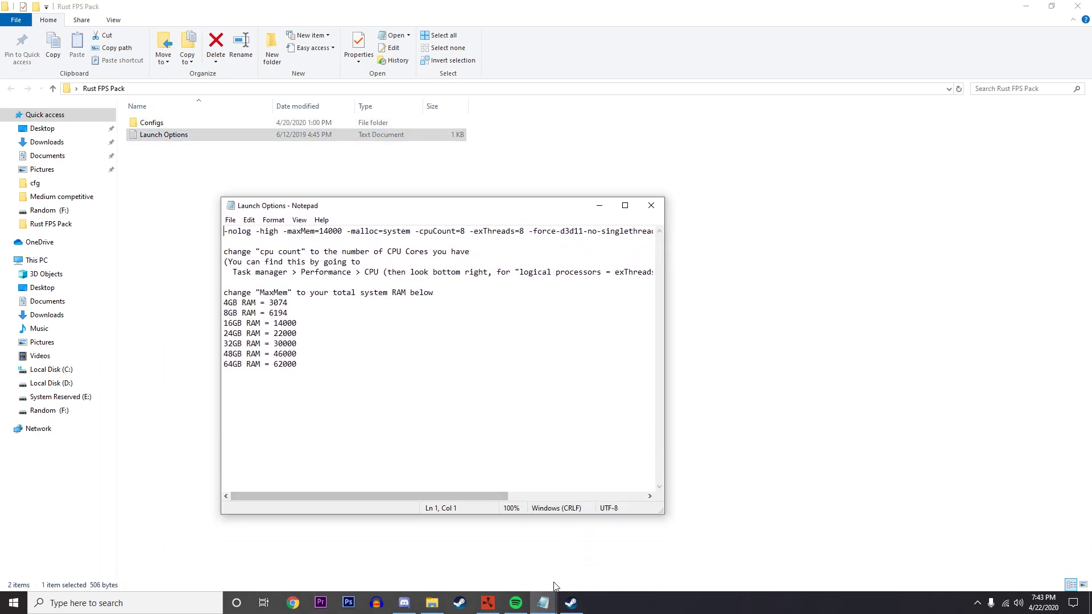
Switch to Steam and bring the opened Launch Options text file in front of the library.
{"action": "left_click", "coordinate": [571, 603]}
{"action": "mouse_move", "coordinate": [543, 603]}
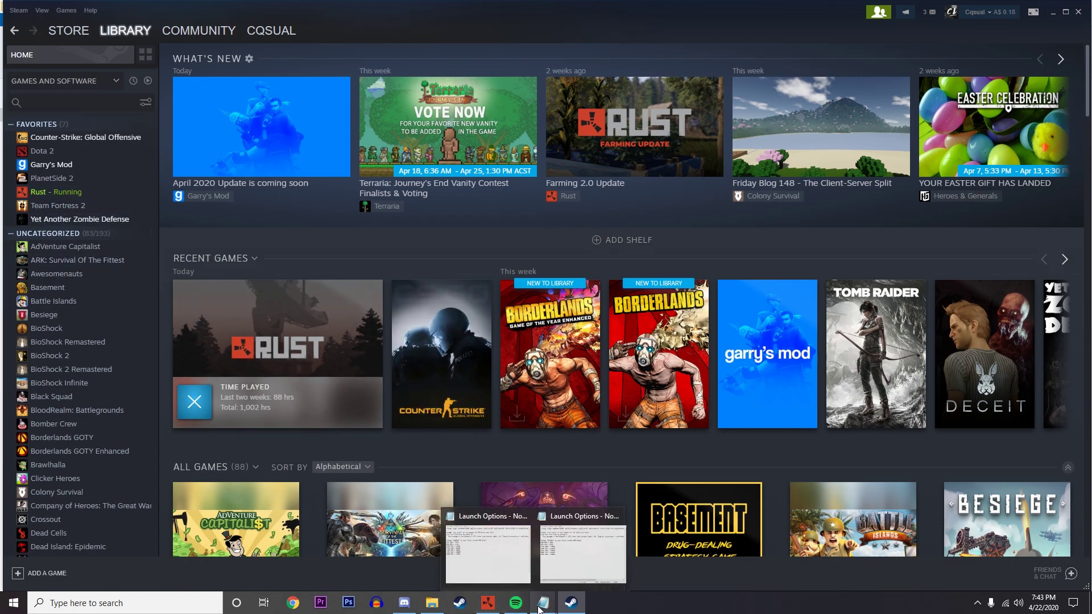
{"action": "left_click", "coordinate": [540, 495]}
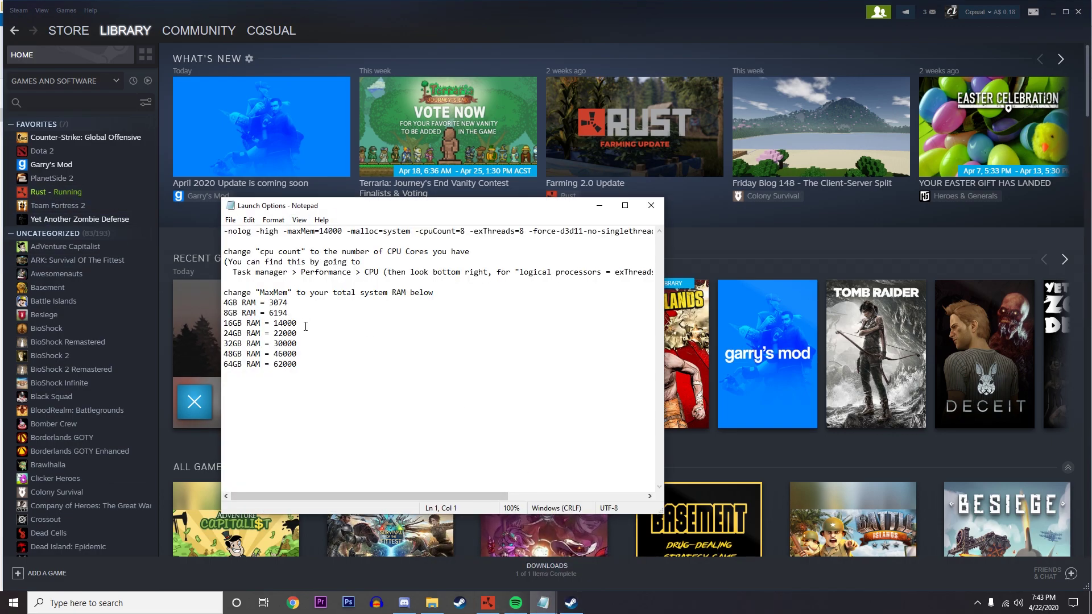
Examine the MaxMem values listed for each RAM size in the Launch Options file and maximize its window.
{"action": "left_click_drag", "start_coordinate": [328, 365], "coordinate": [227, 291]}
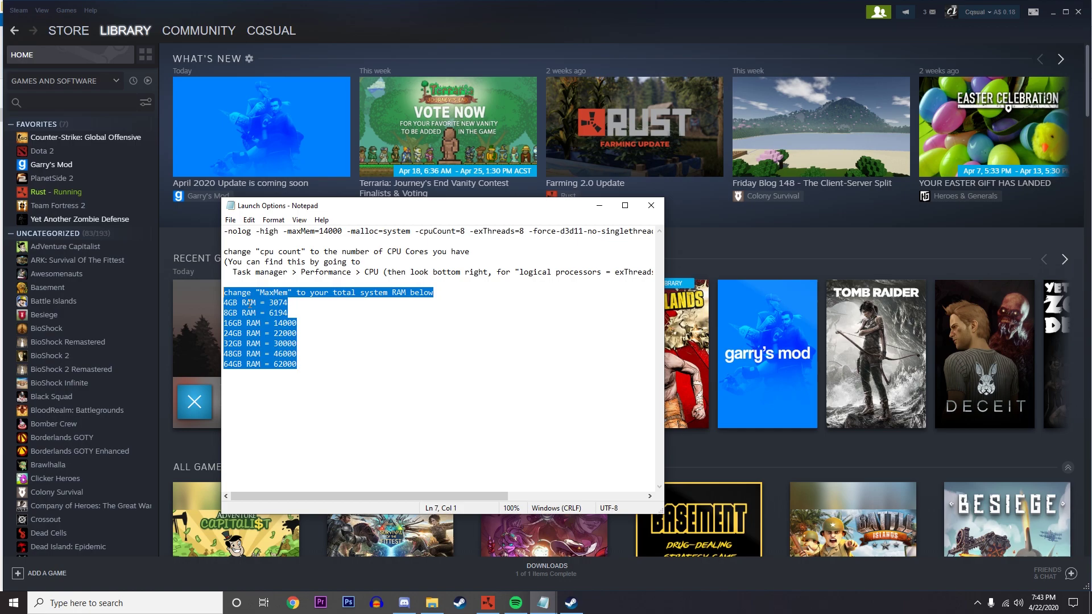
{"action": "left_click", "coordinate": [332, 341]}
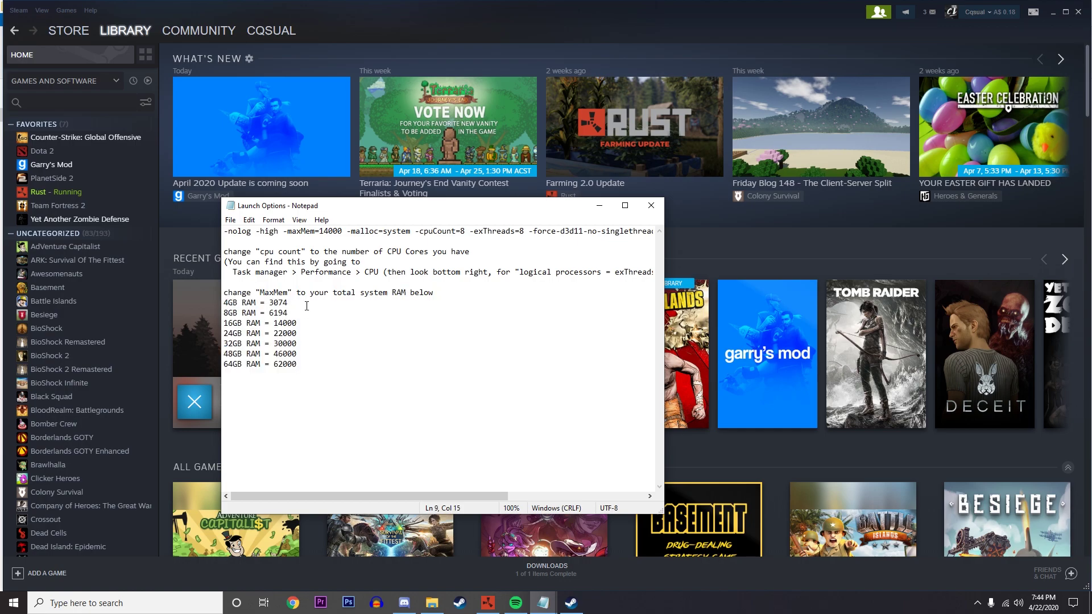
{"action": "right_click", "coordinate": [14, 602]}
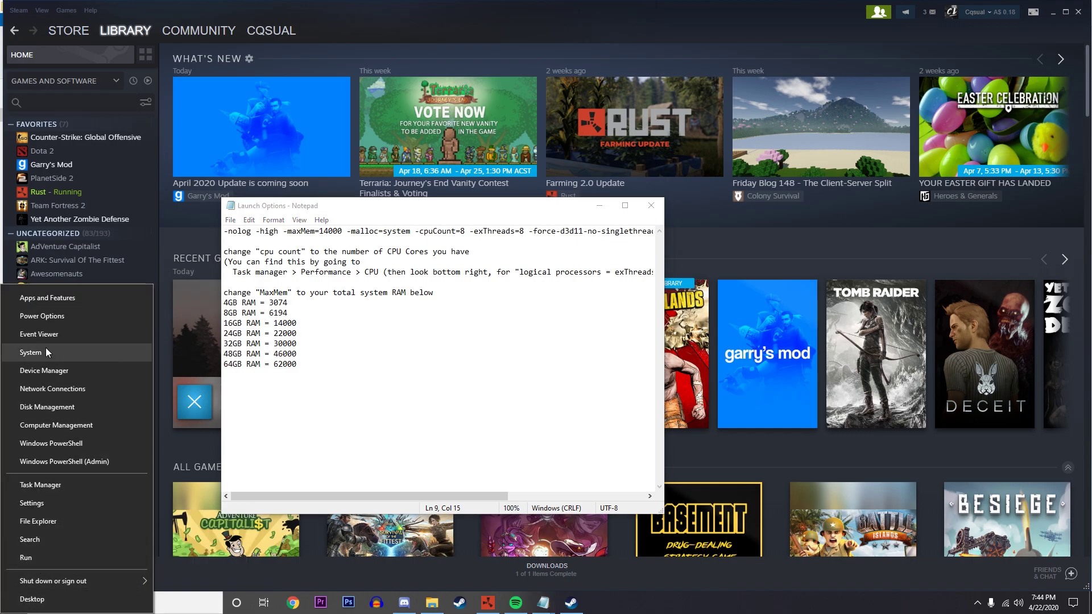
{"action": "left_click", "coordinate": [299, 343]}
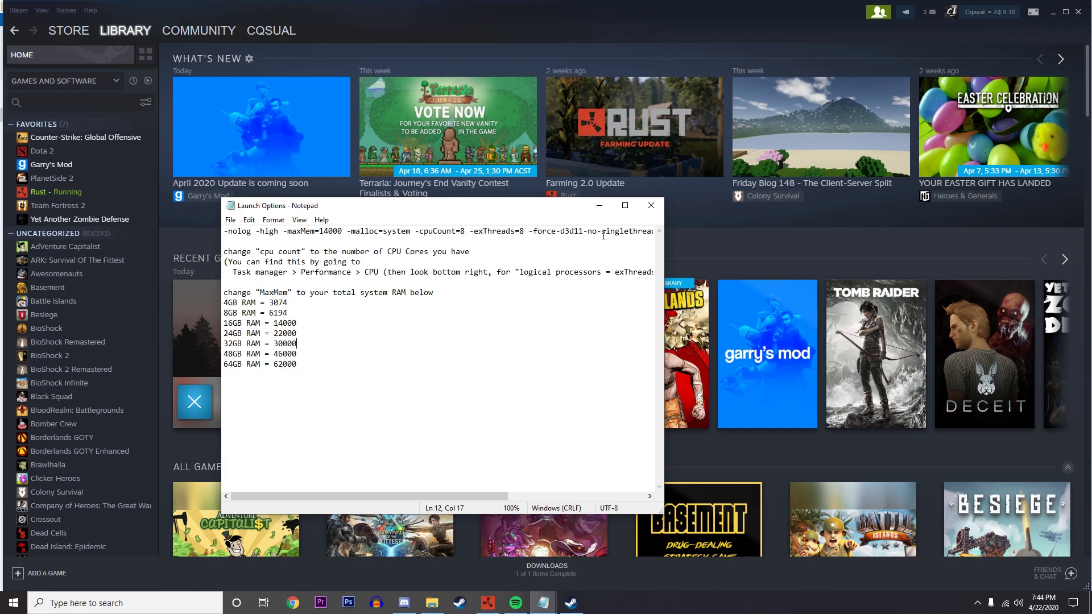
{"action": "left_click", "coordinate": [625, 206]}
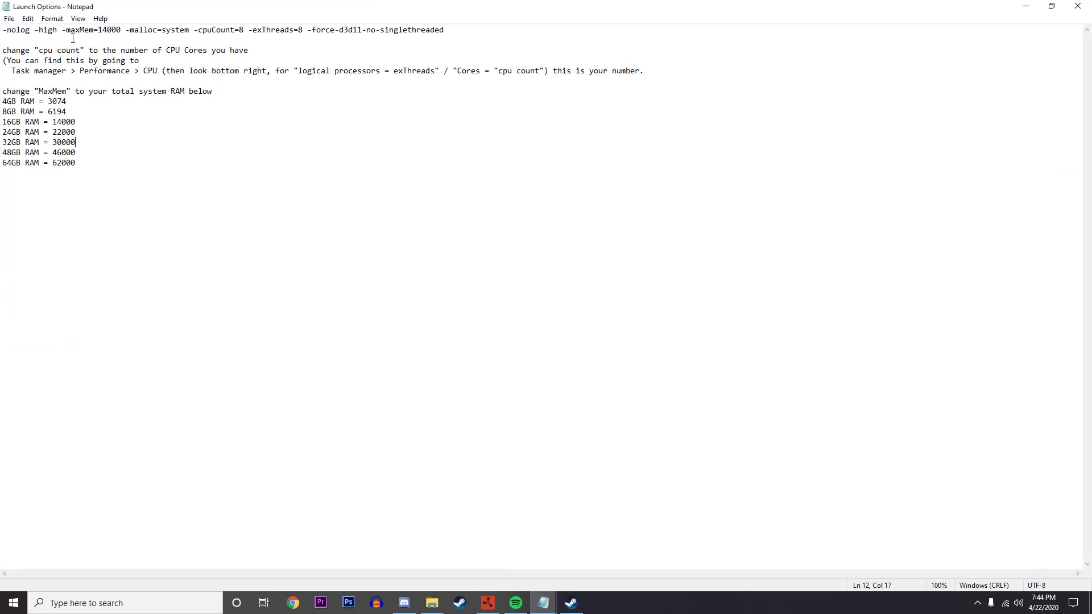
Copy the 8GB RAM value 6194 and use it to replace the maxMem value in the launch options line.
{"action": "left_click_drag", "start_coordinate": [81, 122], "coordinate": [49, 122]}
{"action": "left_click_drag", "start_coordinate": [69, 111], "coordinate": [48, 112]}
{"action": "key", "text": "ctrl+c"}
{"action": "left_click", "coordinate": [57, 111]}
{"action": "left_click_drag", "start_coordinate": [122, 29], "coordinate": [97, 31]}
{"action": "key", "text": "ctrl+v"}
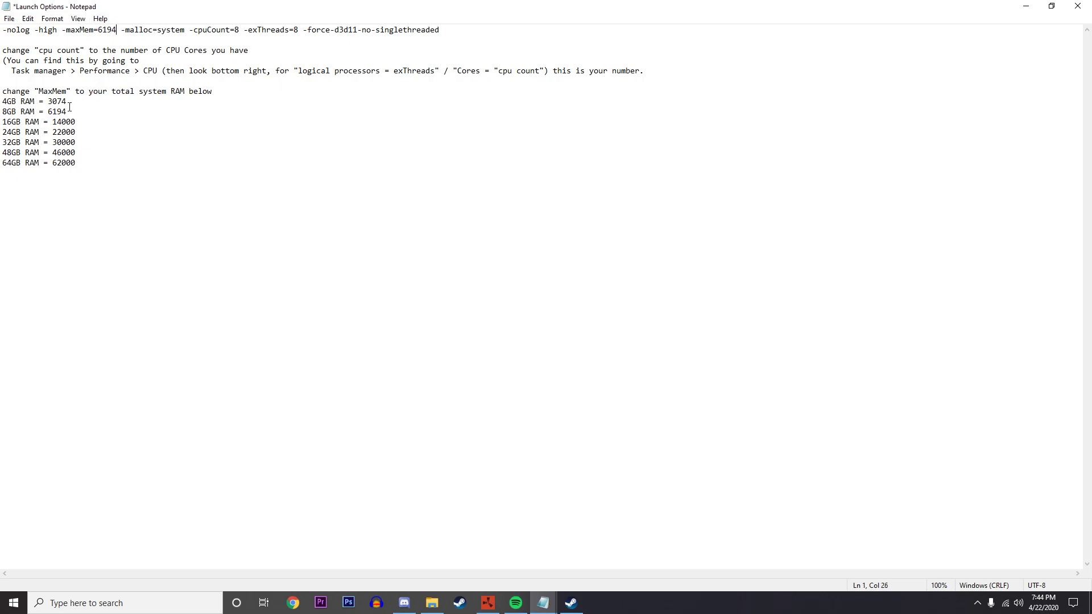
Replace the maxMem value in the launch options line with the copied 16GB RAM value 14000.
{"action": "left_click_drag", "start_coordinate": [5, 113], "coordinate": [104, 112]}
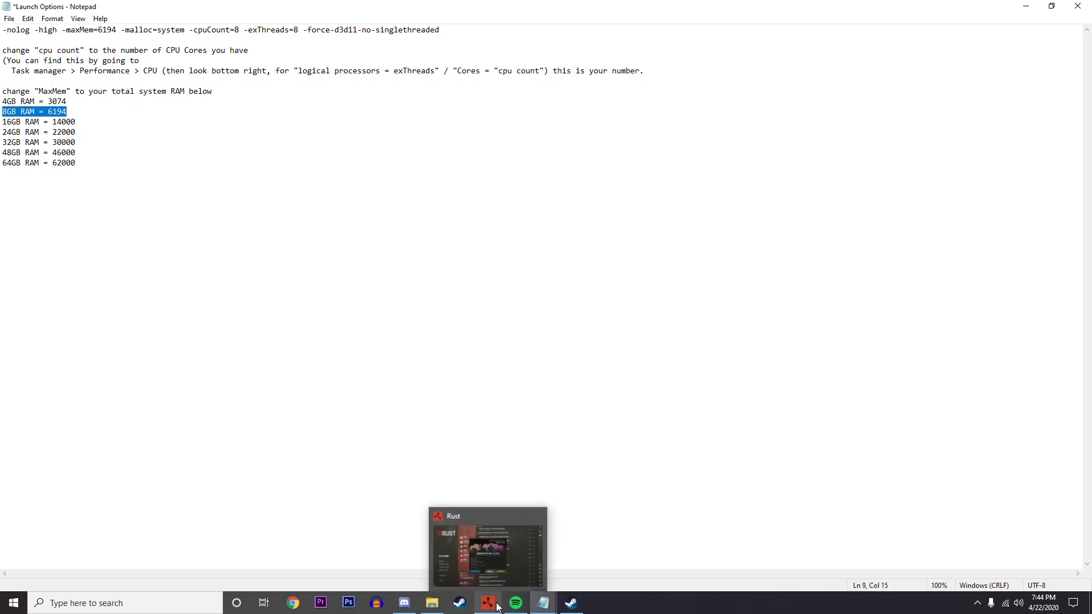
{"action": "left_click_drag", "start_coordinate": [76, 122], "coordinate": [52, 122]}
{"action": "key", "text": "ctrl+c"}
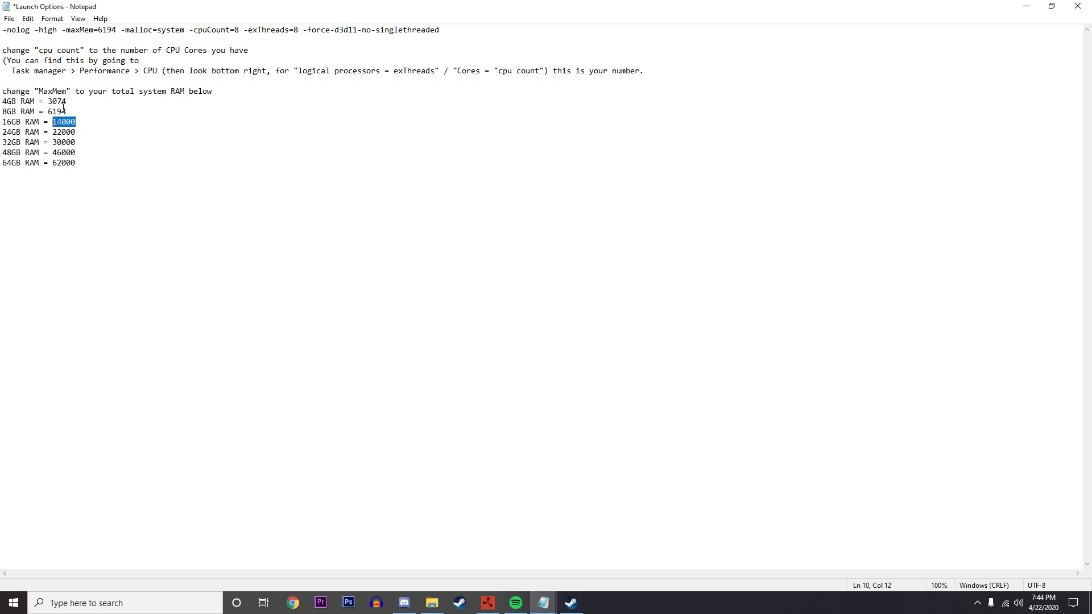
{"action": "left_click_drag", "start_coordinate": [117, 31], "coordinate": [98, 33]}
{"action": "key", "text": "ctrl+v"}
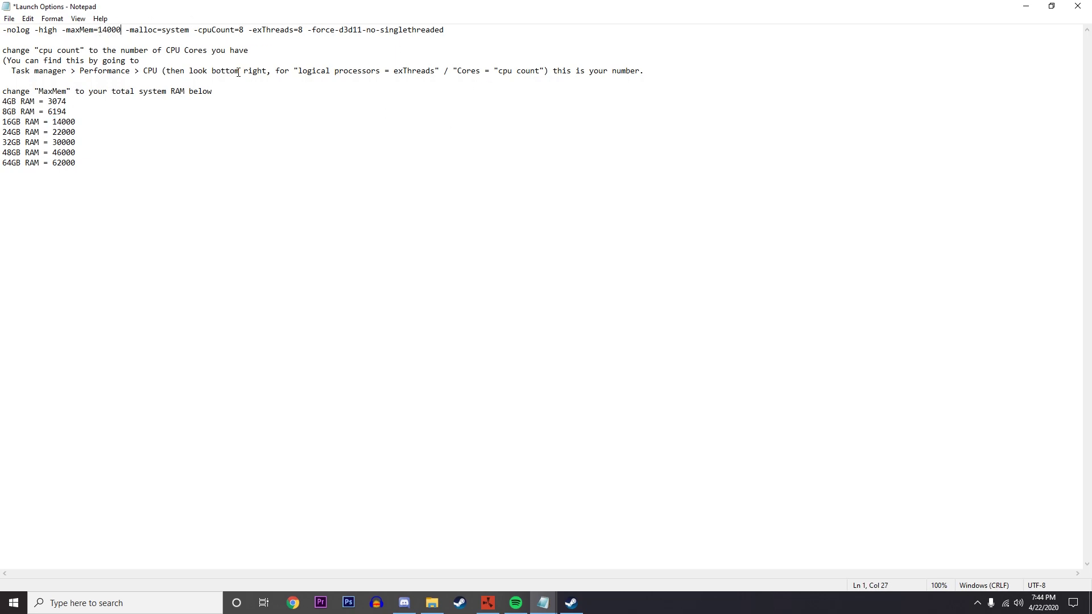
Highlight the complete launch options line, from -nolog to -force-d3d11-no-singlethreaded, and return to the Steam library.
{"action": "left_click", "coordinate": [379, 32]}
{"action": "left_click_drag", "start_coordinate": [477, 31], "coordinate": [3, 29]}
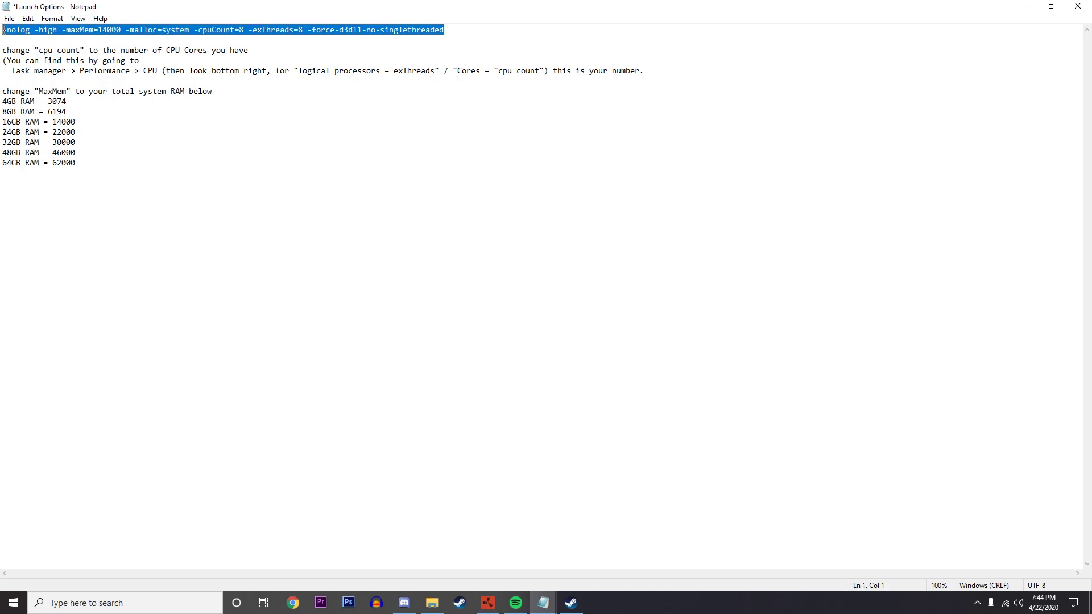
{"action": "left_click", "coordinate": [616, 64]}
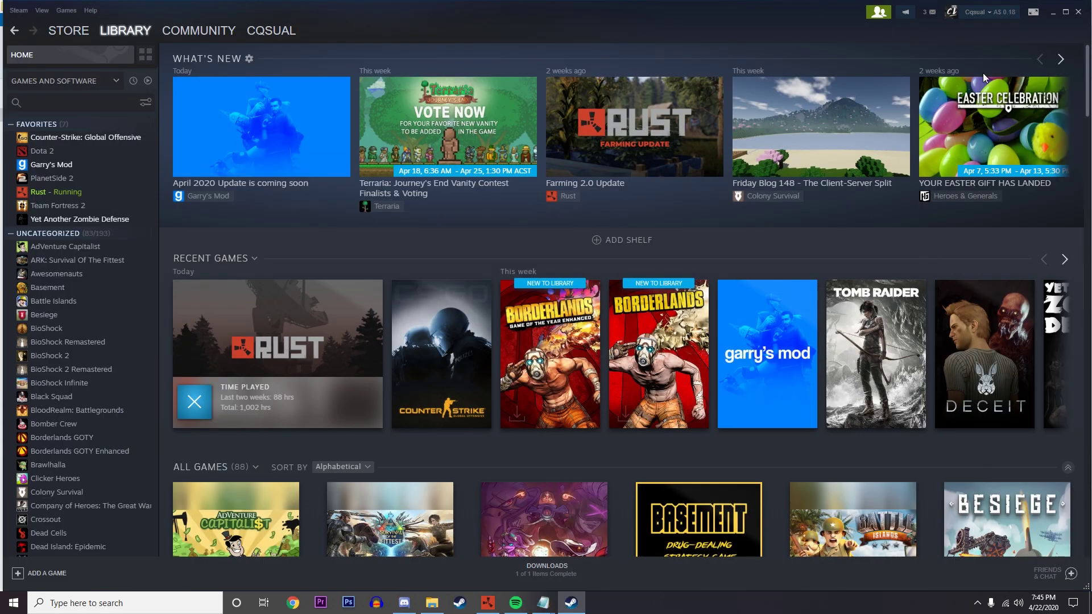
{"action": "left_click", "coordinate": [1025, 7]}
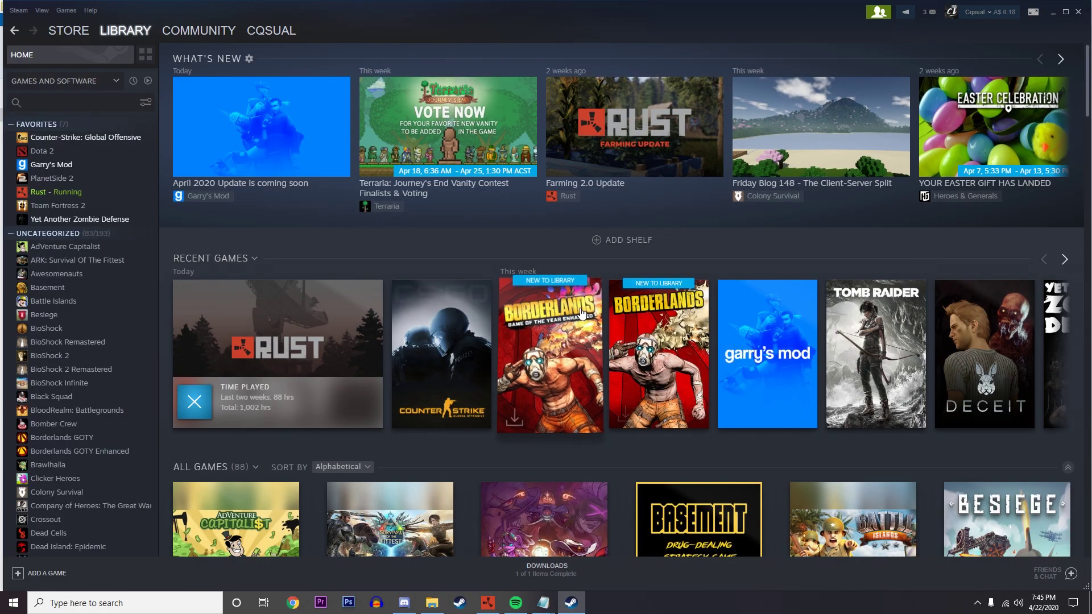
Open Rust's launch options from its properties, leave the options field empty, and close both dialogs.
{"action": "right_click", "coordinate": [90, 194]}
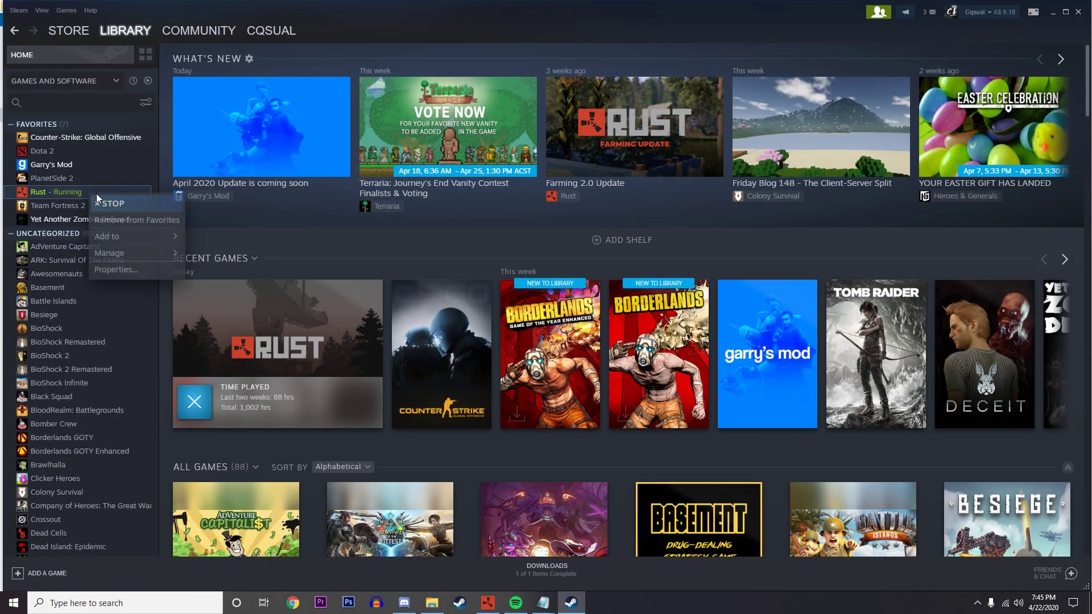
{"action": "left_click", "coordinate": [145, 270]}
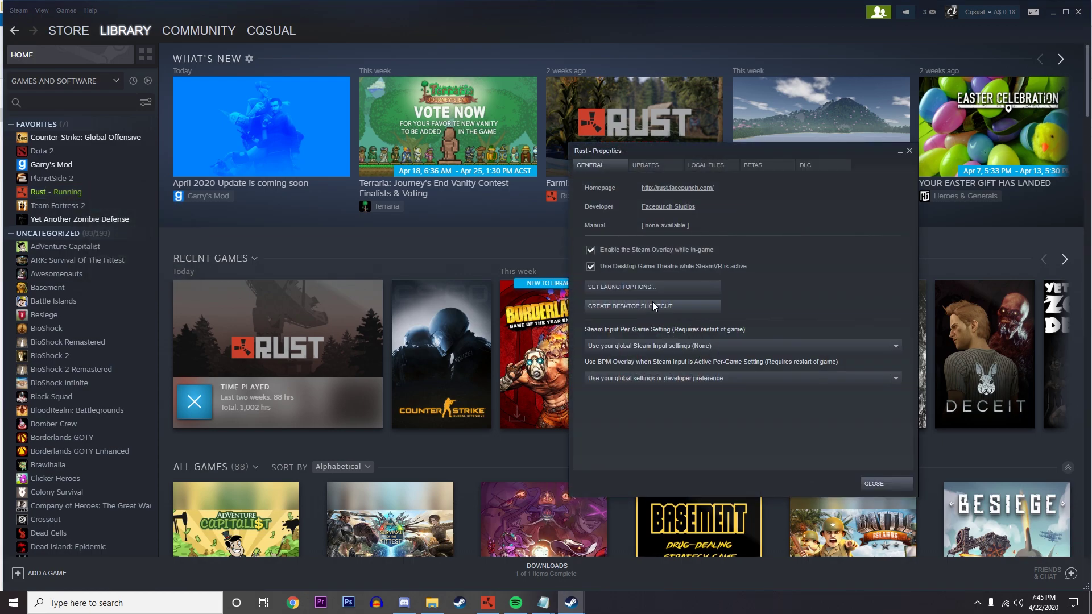
{"action": "left_click", "coordinate": [619, 286]}
{"action": "left_click_drag", "start_coordinate": [551, 265], "coordinate": [402, 247]}
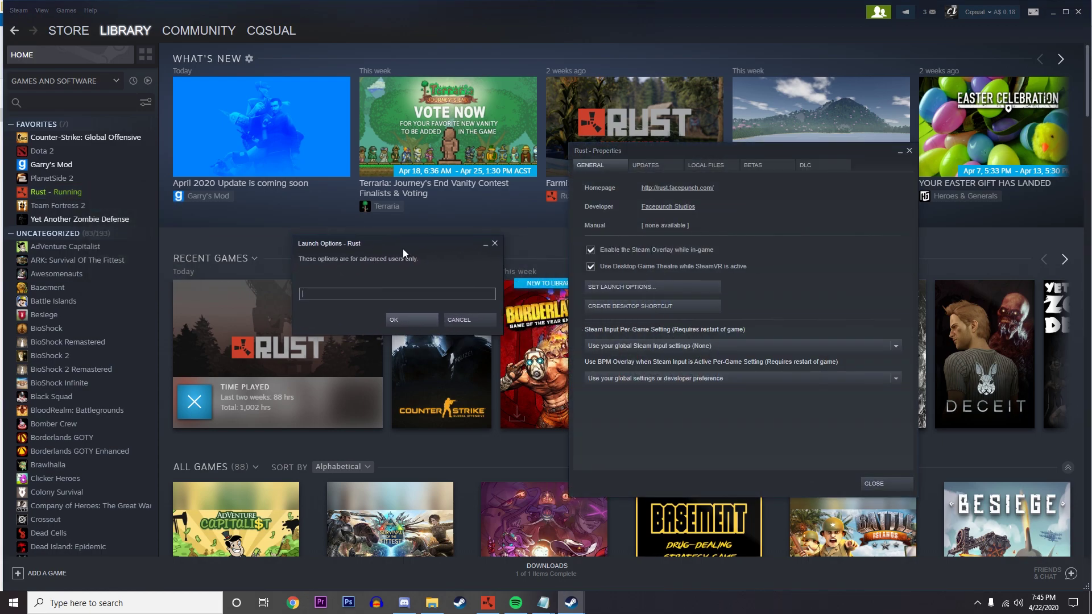
{"action": "left_click", "coordinate": [384, 313]}
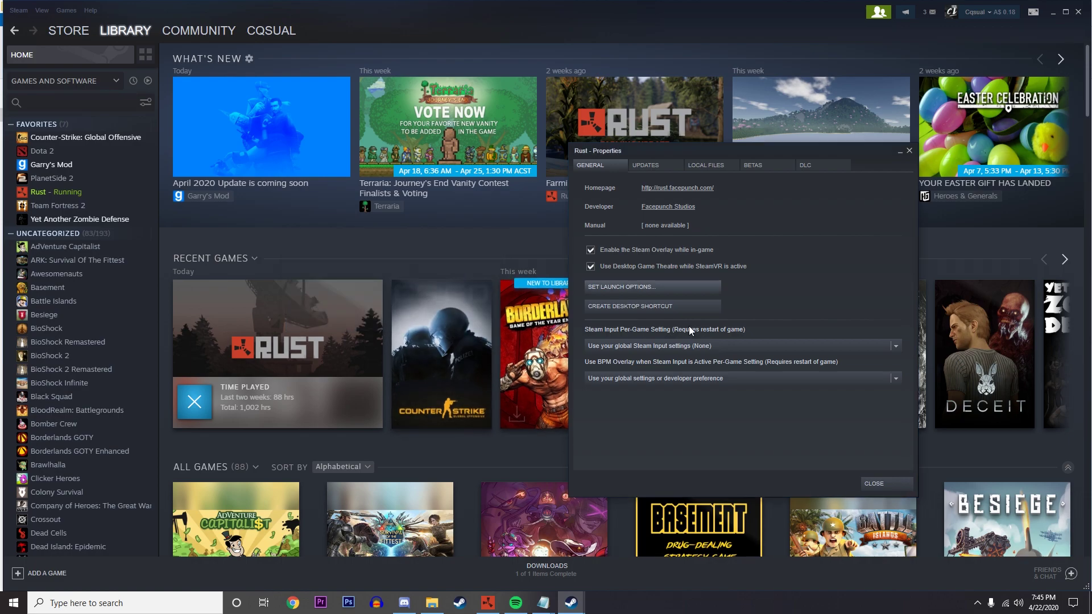
{"action": "left_click", "coordinate": [892, 483]}
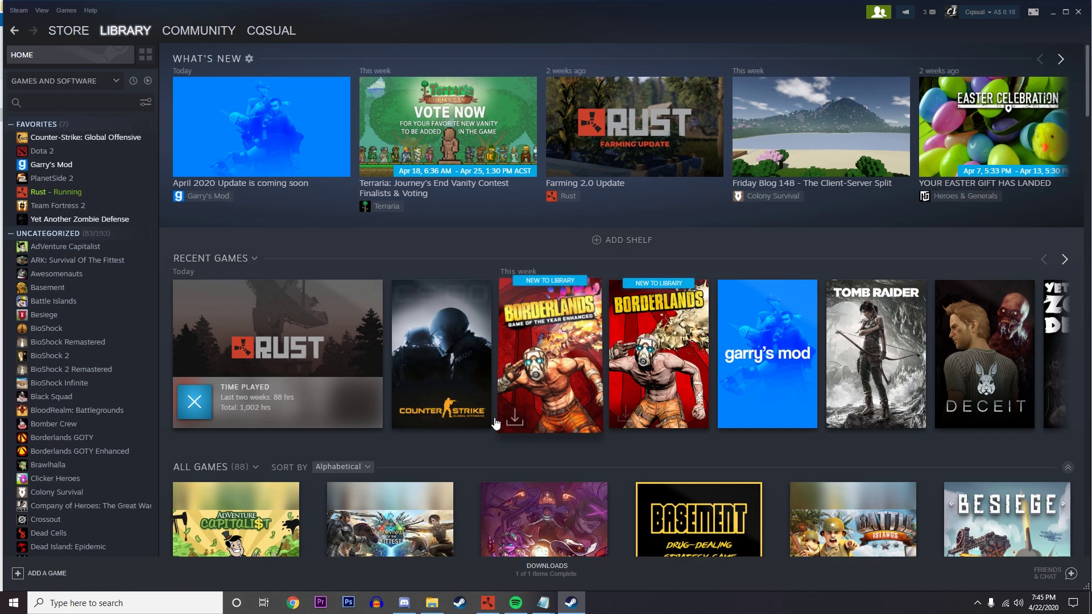
Examine the local file options in Rust's properties, including game file integrity verification, and close the properties.
{"action": "right_click", "coordinate": [98, 196]}
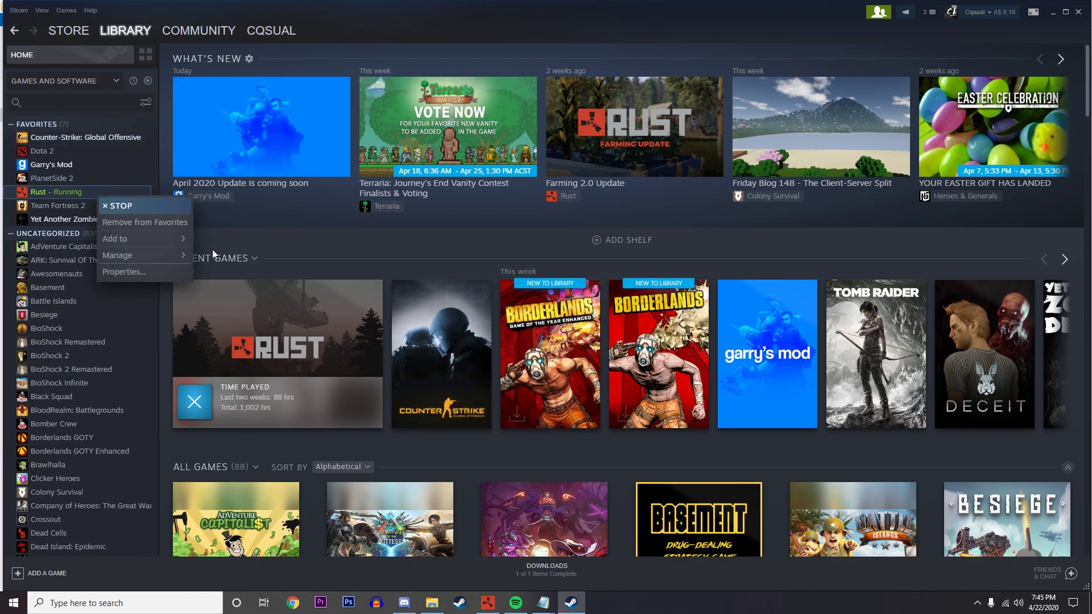
{"action": "left_click", "coordinate": [174, 271]}
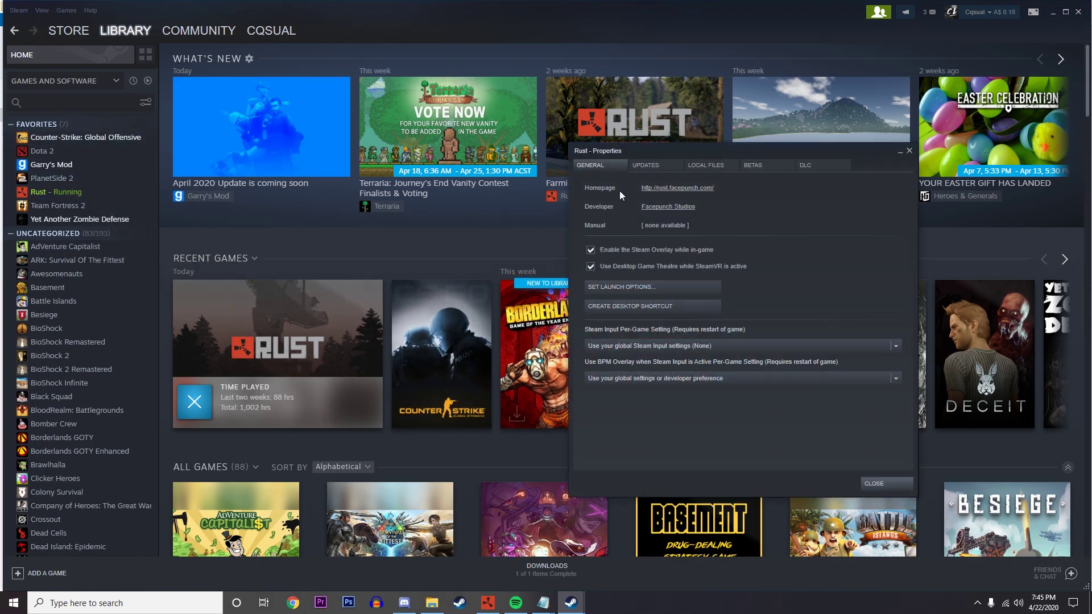
{"action": "left_click_drag", "start_coordinate": [650, 149], "coordinate": [401, 104]}
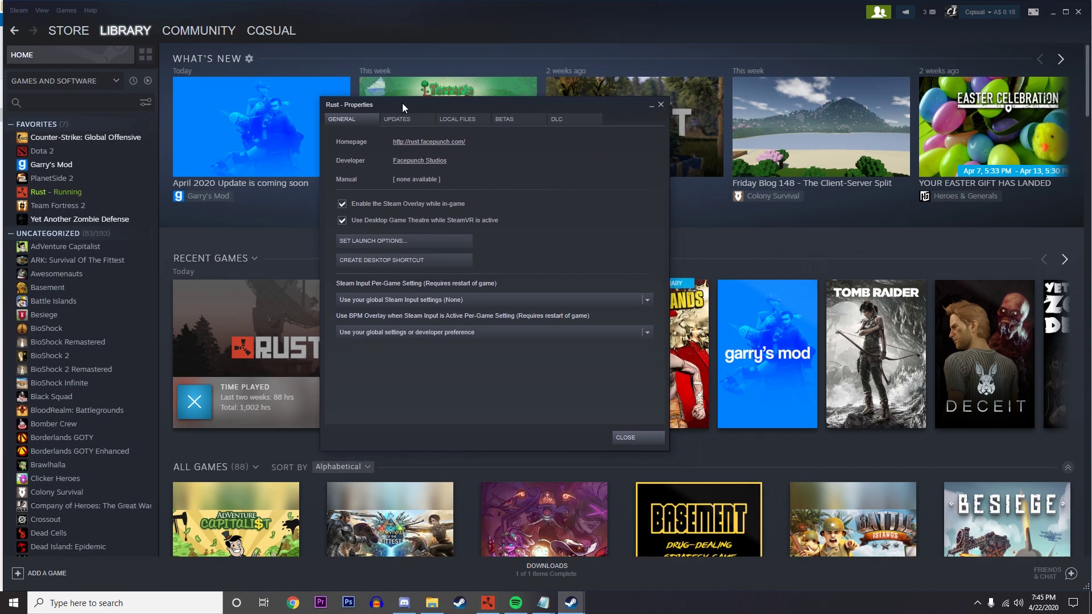
{"action": "left_click", "coordinate": [461, 120]}
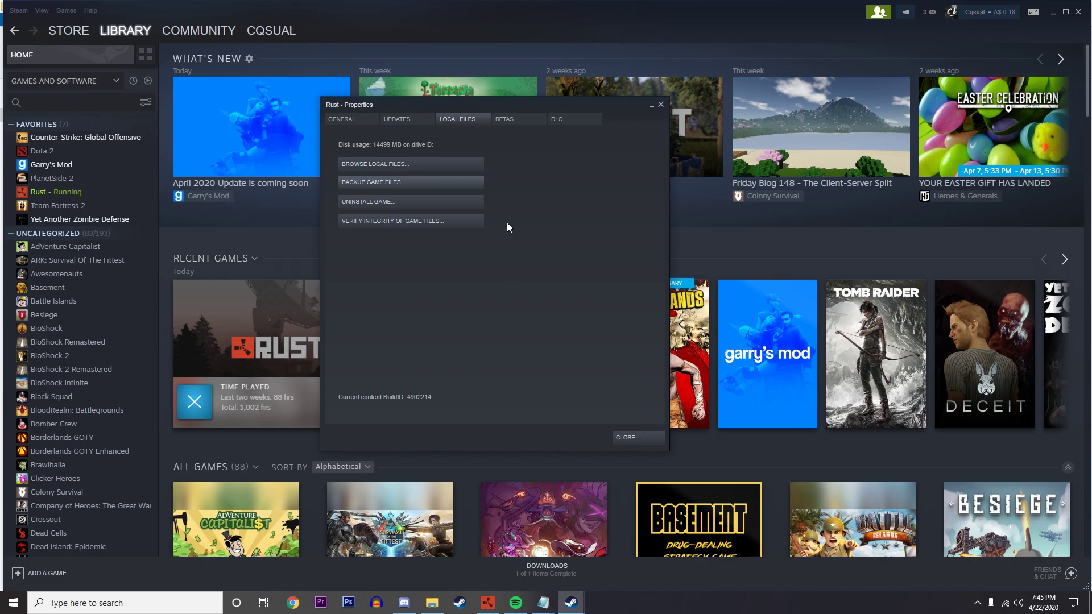
{"action": "left_click", "coordinate": [459, 224]}
{"action": "left_click", "coordinate": [540, 315]}
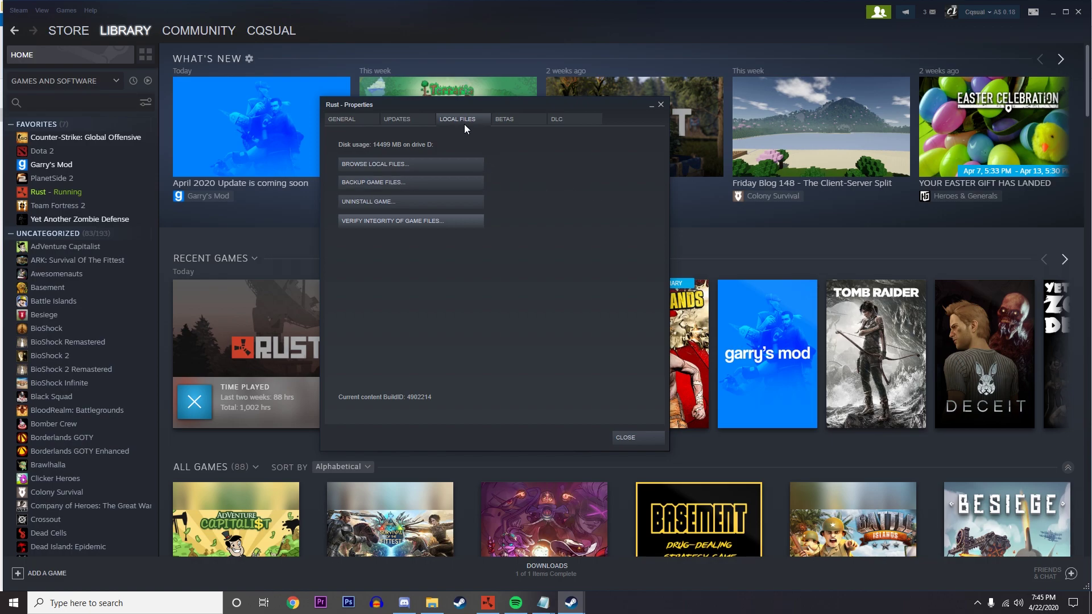
{"action": "left_click_drag", "start_coordinate": [432, 108], "coordinate": [404, 109]}
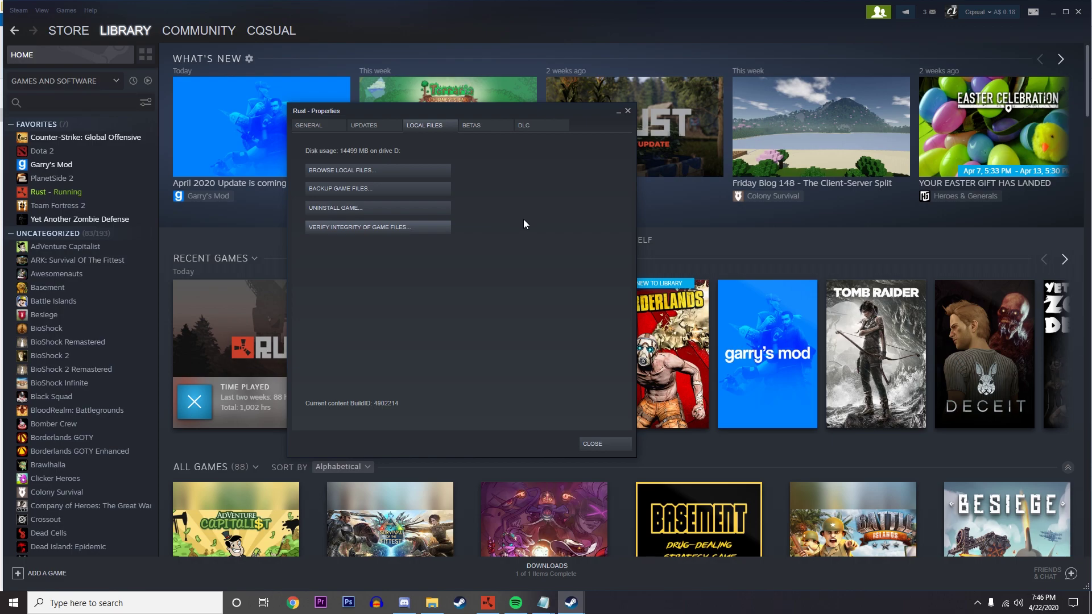
{"action": "left_click", "coordinate": [628, 111]}
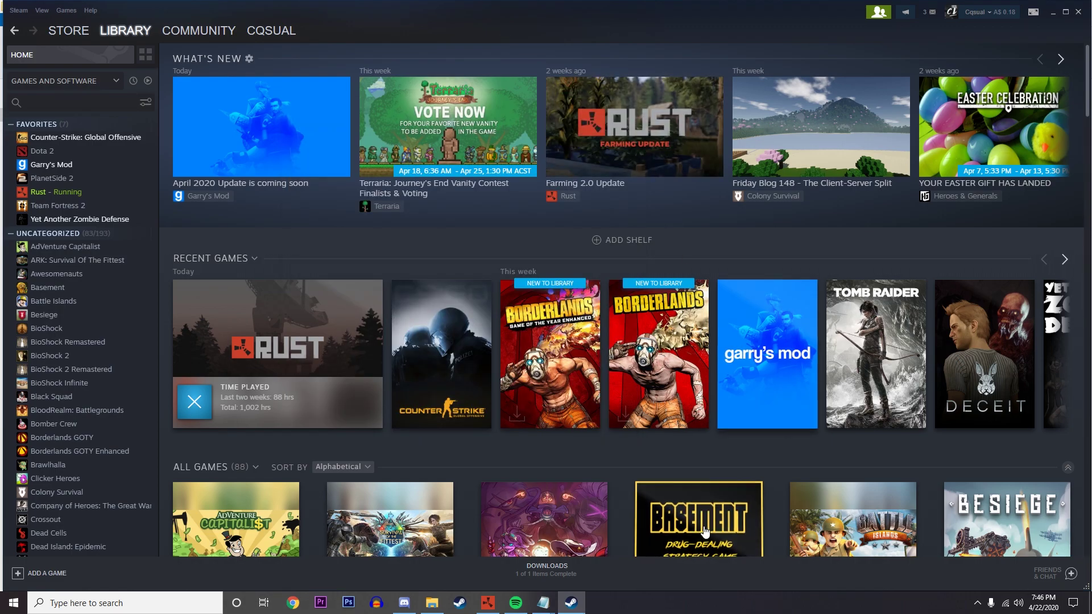
Close both Launch Options text file windows, discarding the unsaved changes.
{"action": "mouse_move", "coordinate": [490, 604]}
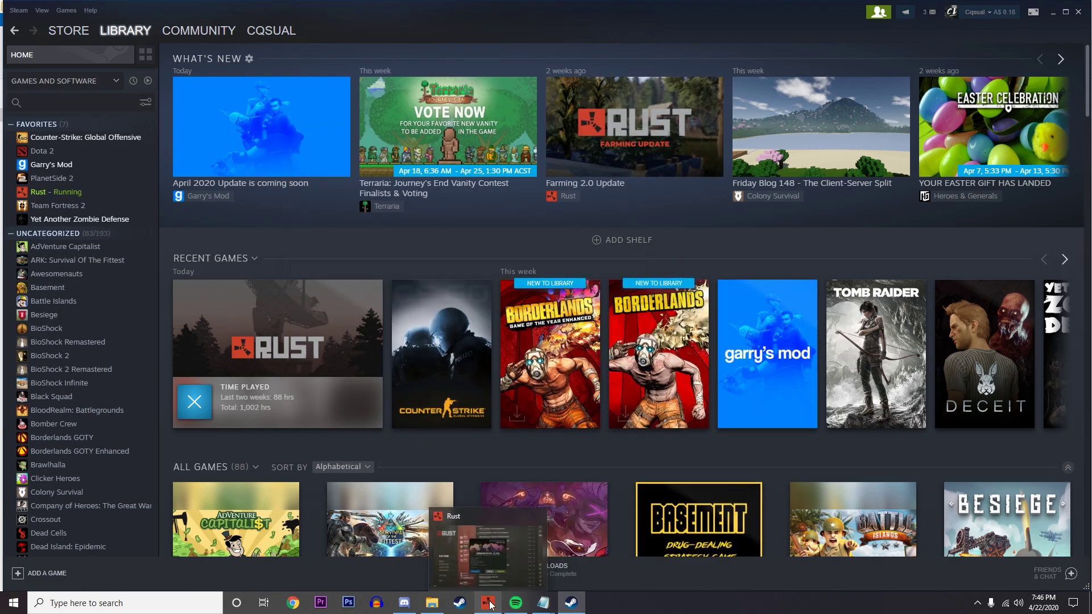
{"action": "mouse_move", "coordinate": [553, 603]}
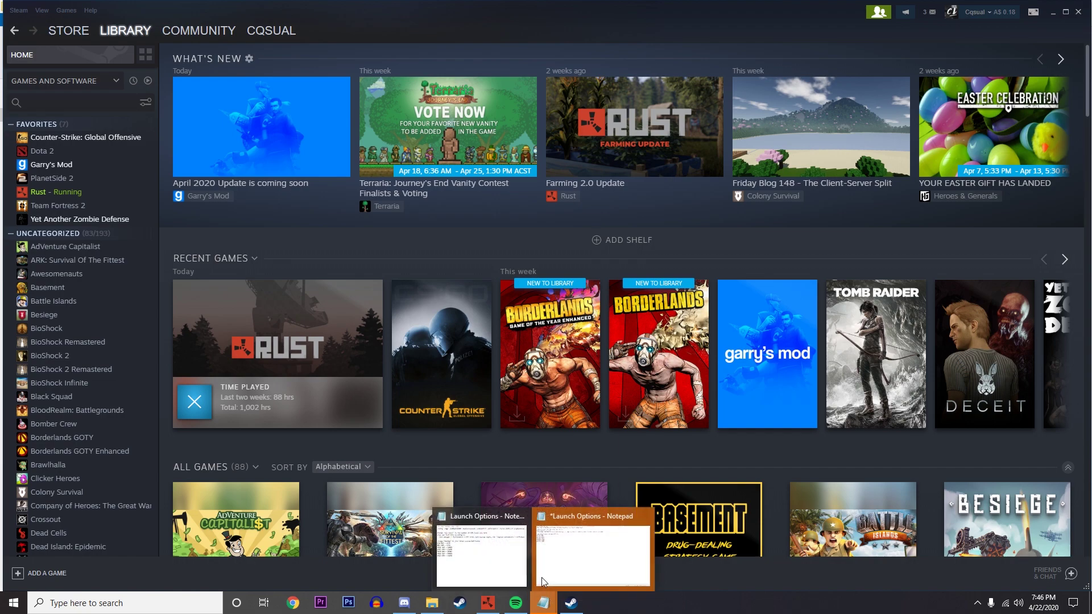
{"action": "right_click", "coordinate": [549, 602]}
{"action": "left_click", "coordinate": [539, 579]}
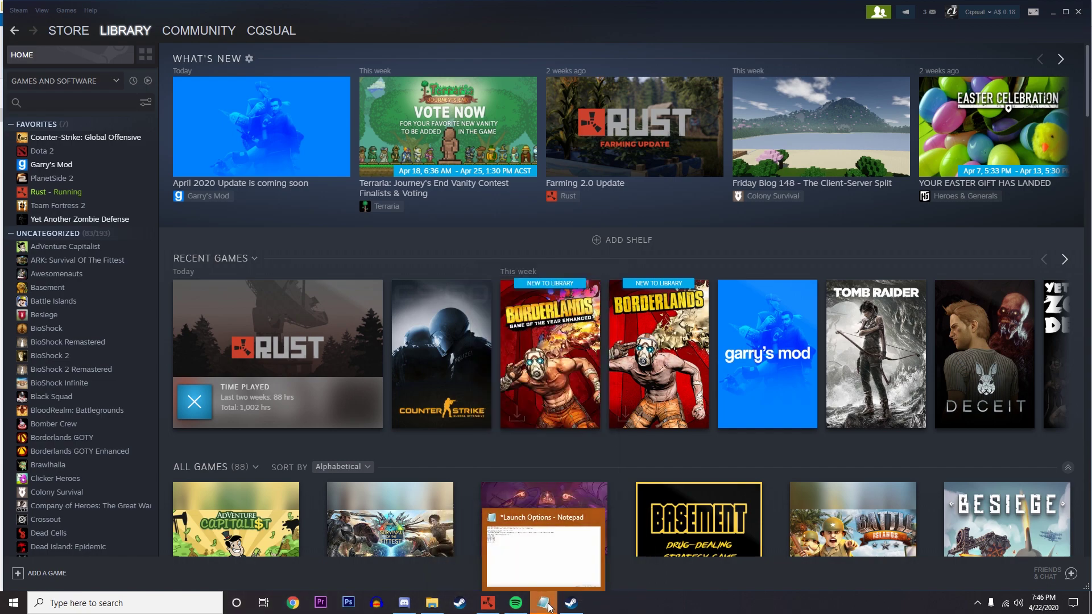
{"action": "right_click", "coordinate": [550, 593]}
{"action": "left_click", "coordinate": [550, 591]}
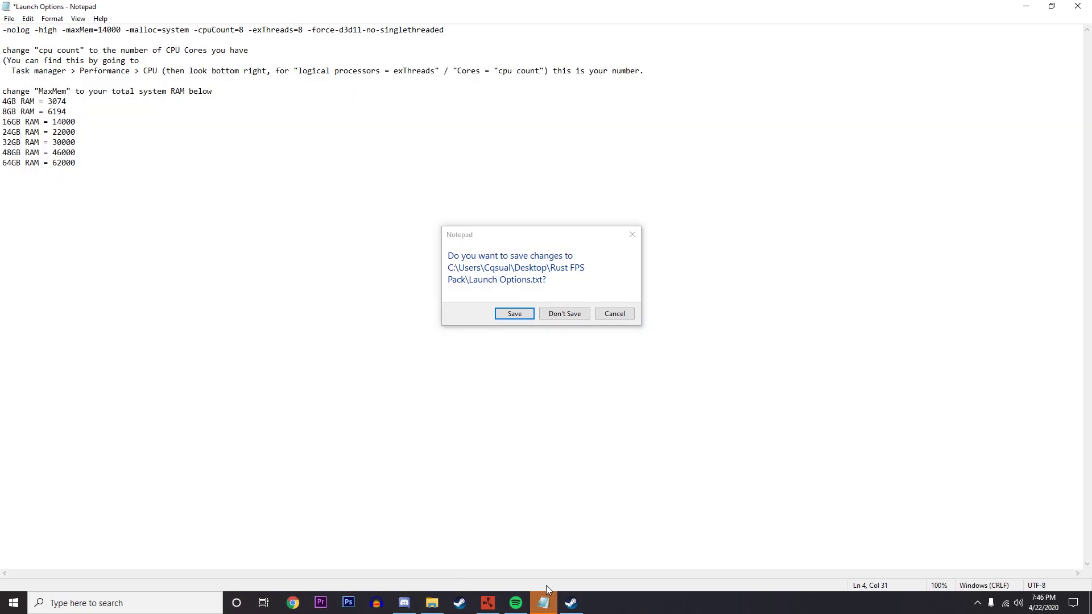
{"action": "left_click", "coordinate": [563, 313]}
Switch to File Explorer, open the Configs folder in Rust FPS Pack and look over its preset folders.
{"action": "left_click", "coordinate": [432, 602]}
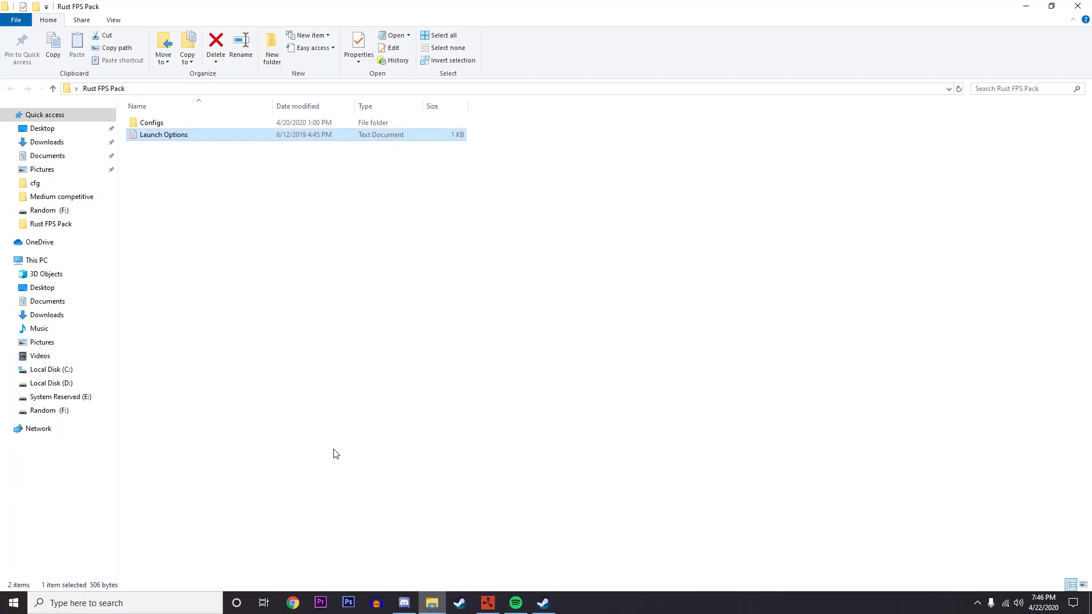
{"action": "double_click", "coordinate": [170, 123]}
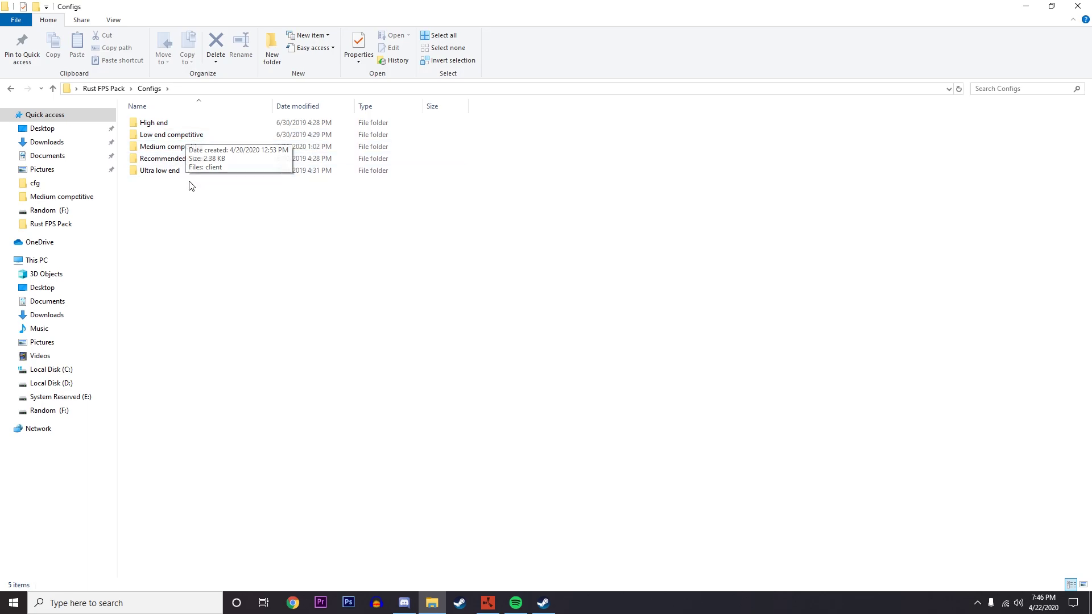
{"action": "left_click_drag", "start_coordinate": [417, 219], "coordinate": [144, 115]}
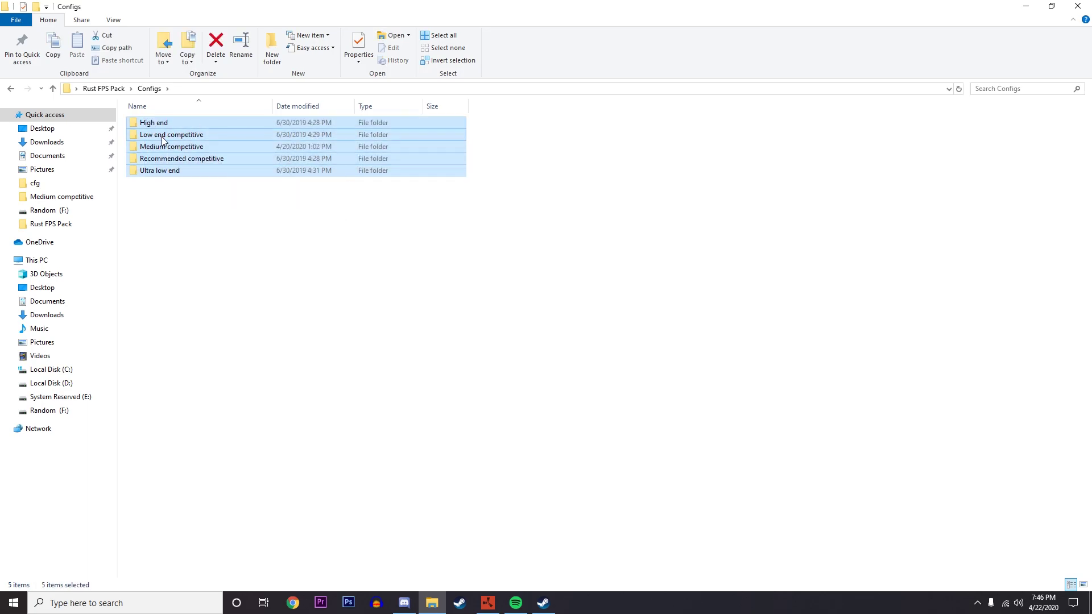
{"action": "left_click", "coordinate": [445, 211]}
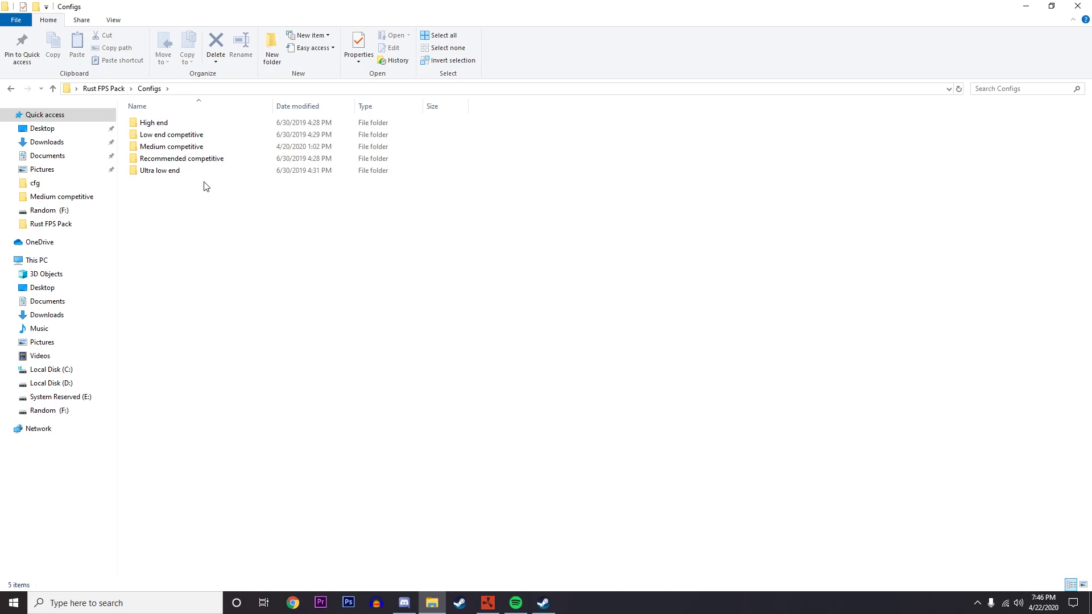
{"action": "left_click_drag", "start_coordinate": [191, 193], "coordinate": [378, 229]}
{"action": "left_click_drag", "start_coordinate": [277, 202], "coordinate": [178, 228]}
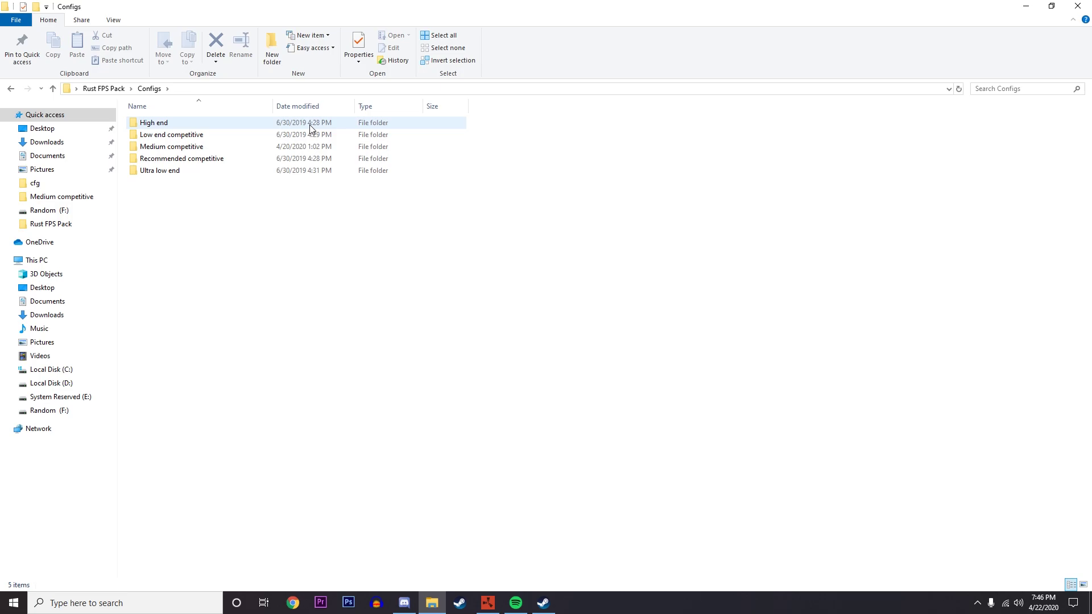
View the contents of the High end config folder and return to the Configs folder.
{"action": "double_click", "coordinate": [193, 125]}
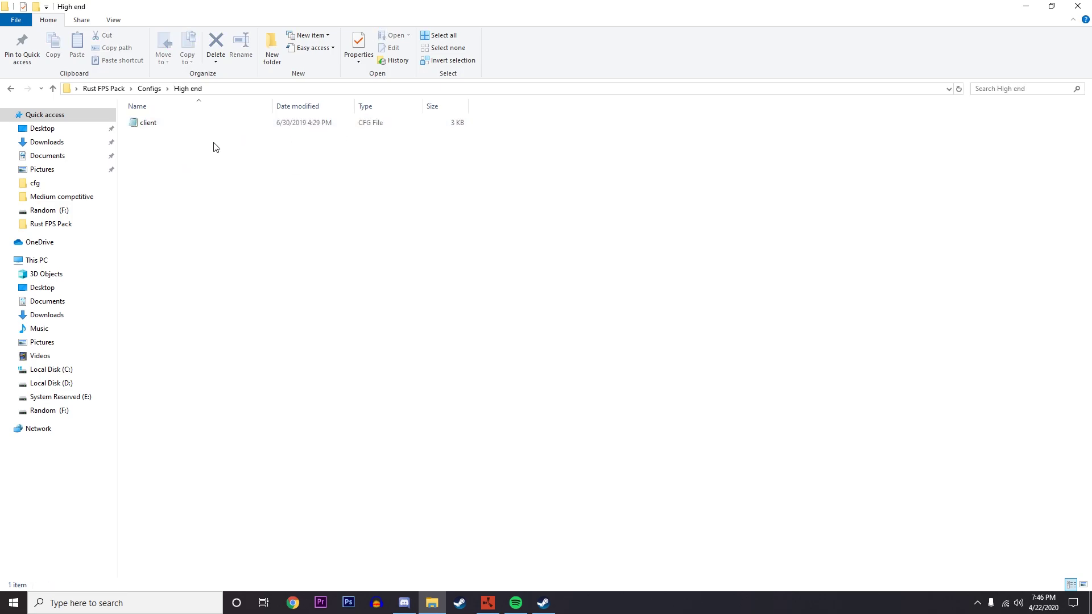
{"action": "left_click", "coordinate": [10, 89]}
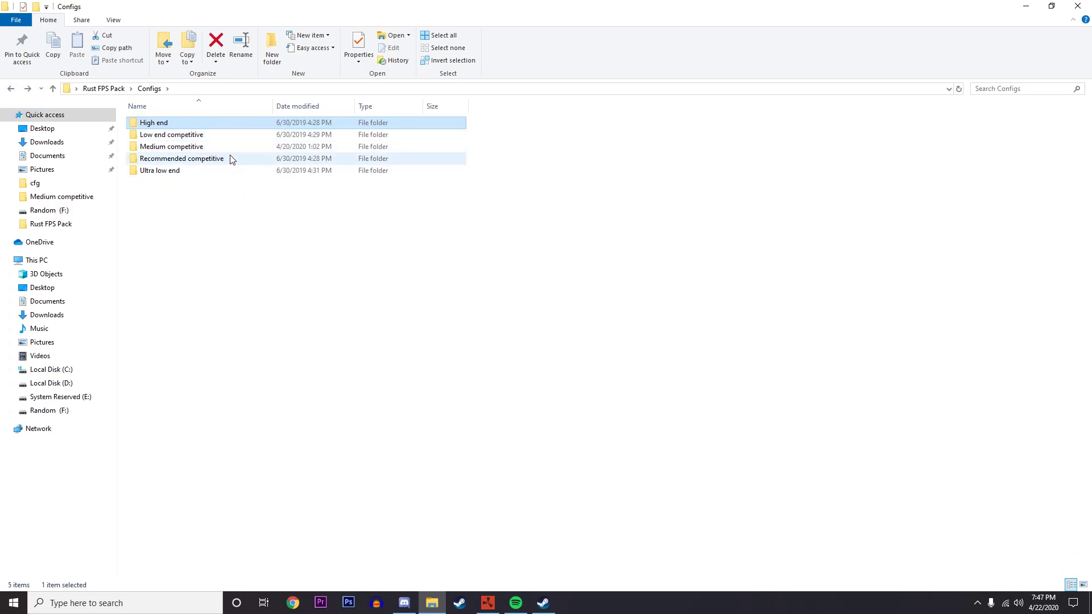
{"action": "left_click", "coordinate": [216, 183]}
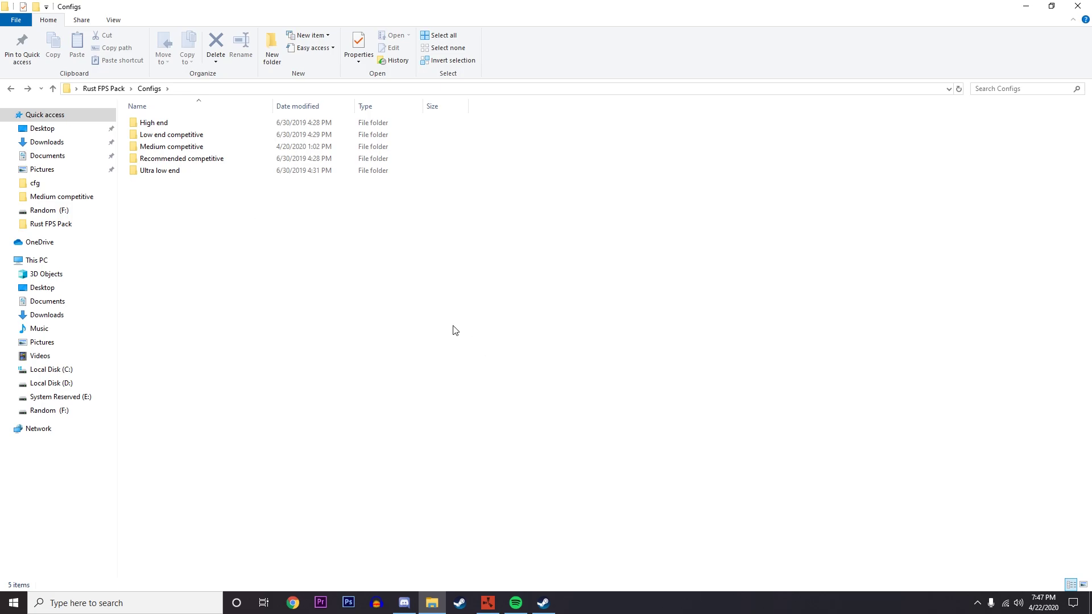
Copy the client config file from the Recommended competitive folder.
{"action": "right_click", "coordinate": [197, 162]}
{"action": "double_click", "coordinate": [174, 160]}
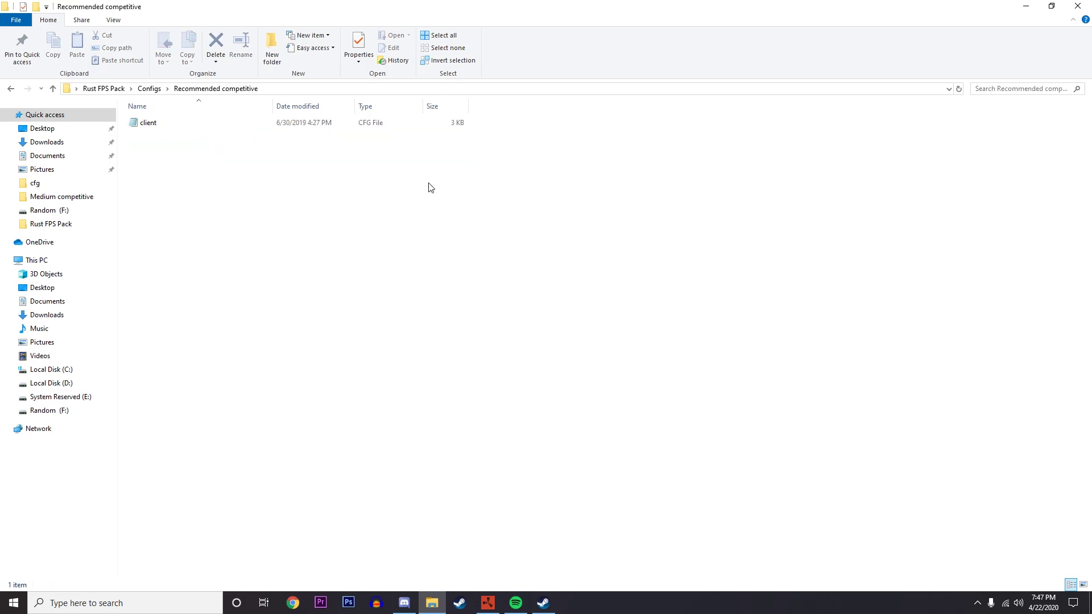
{"action": "left_click", "coordinate": [155, 123]}
{"action": "right_click", "coordinate": [203, 124]}
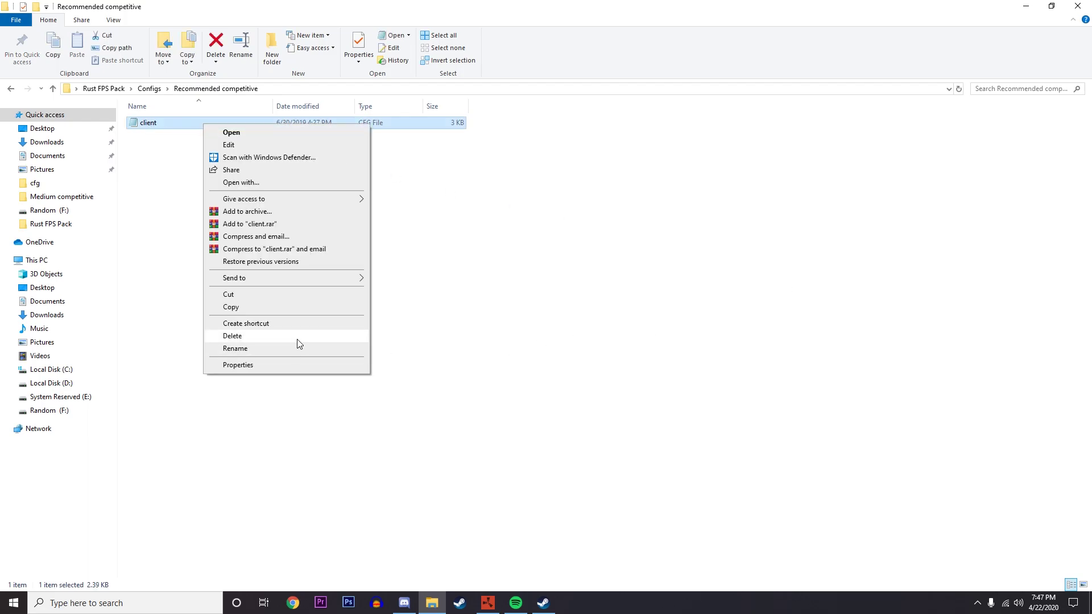
{"action": "left_click", "coordinate": [259, 309]}
Switch to Steam, browse Rust's local files from its properties and open the game's cfg folder.
{"action": "left_click", "coordinate": [542, 603]}
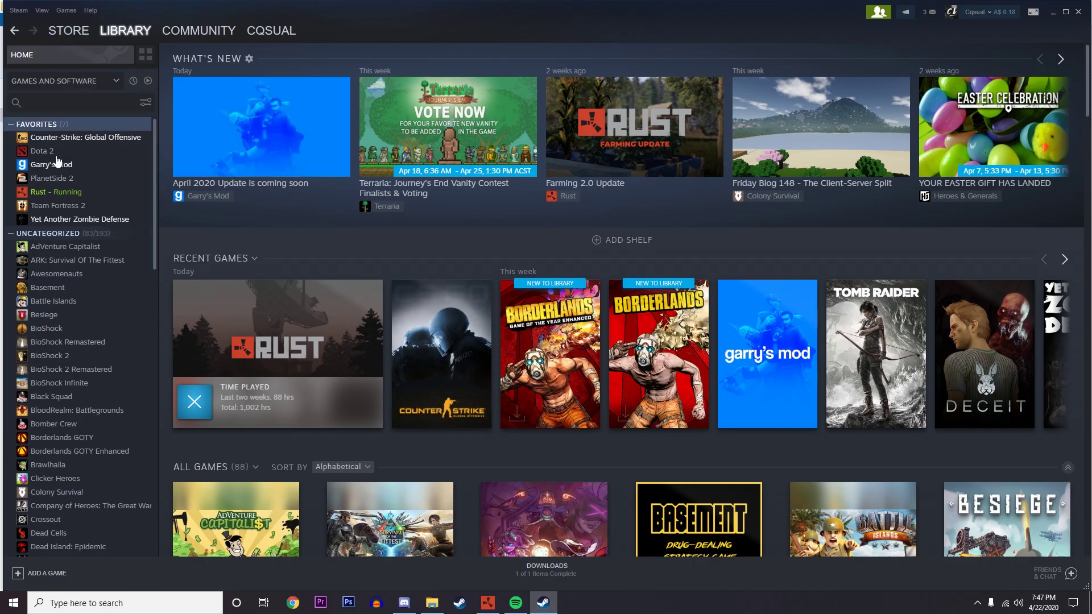
{"action": "right_click", "coordinate": [66, 198]}
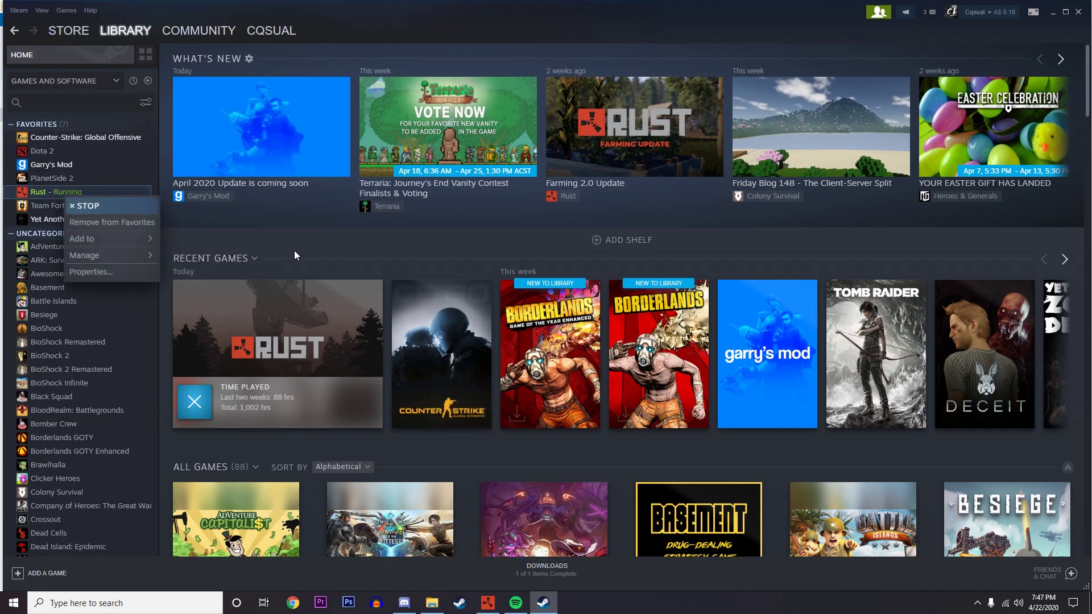
{"action": "left_click", "coordinate": [117, 270]}
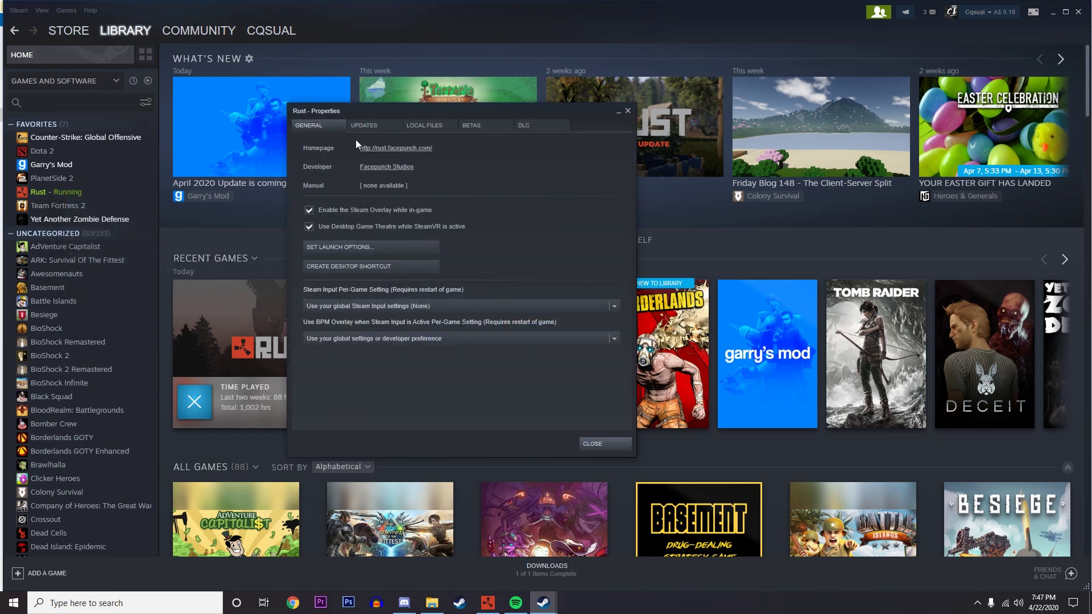
{"action": "left_click", "coordinate": [426, 126]}
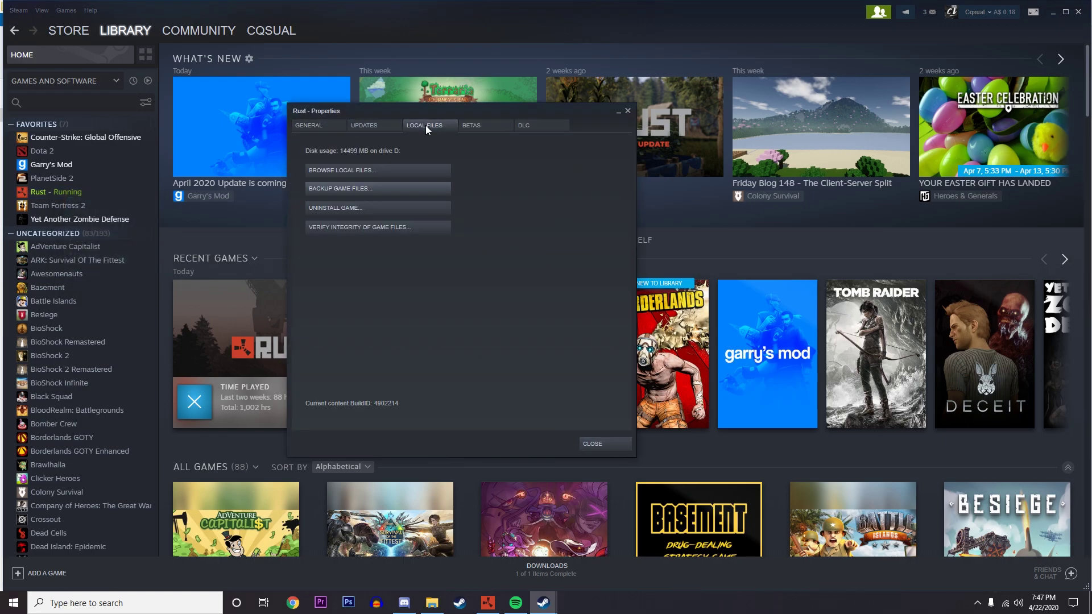
{"action": "left_click", "coordinate": [352, 170]}
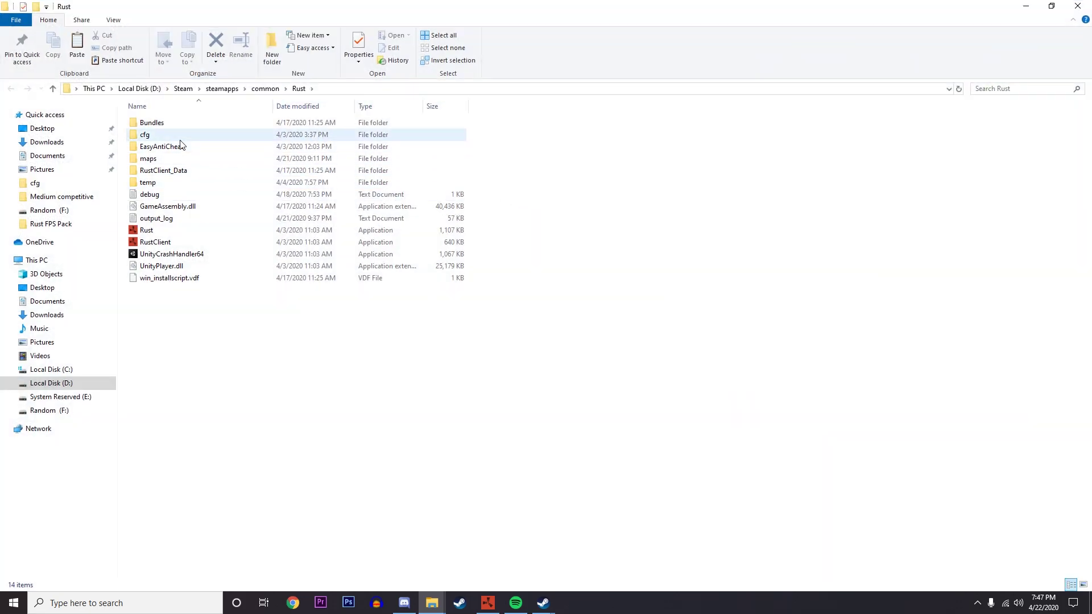
{"action": "double_click", "coordinate": [175, 138]}
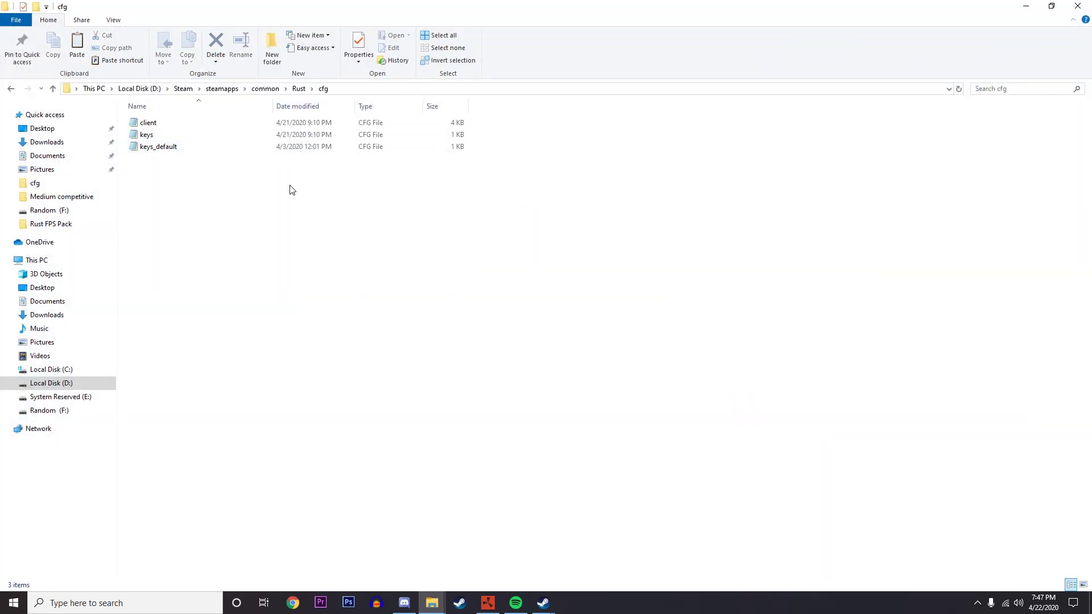
Try to paste the copied client file into Rust's cfg folder, and cancel at the choice to replace the existing file.
{"action": "right_click", "coordinate": [188, 177]}
{"action": "left_click", "coordinate": [216, 256]}
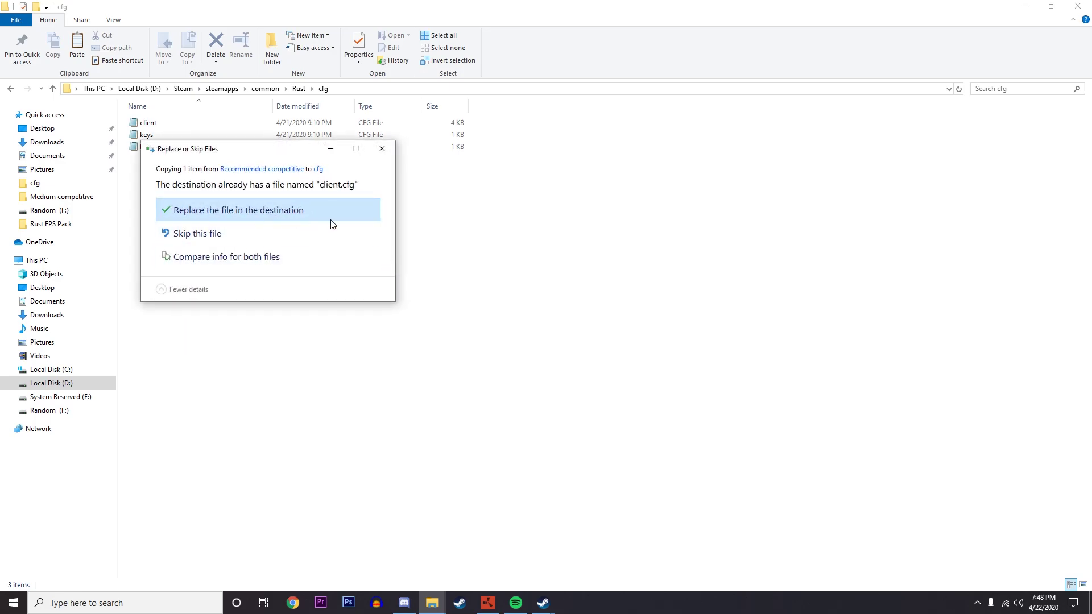
{"action": "mouse_move", "coordinate": [432, 602]}
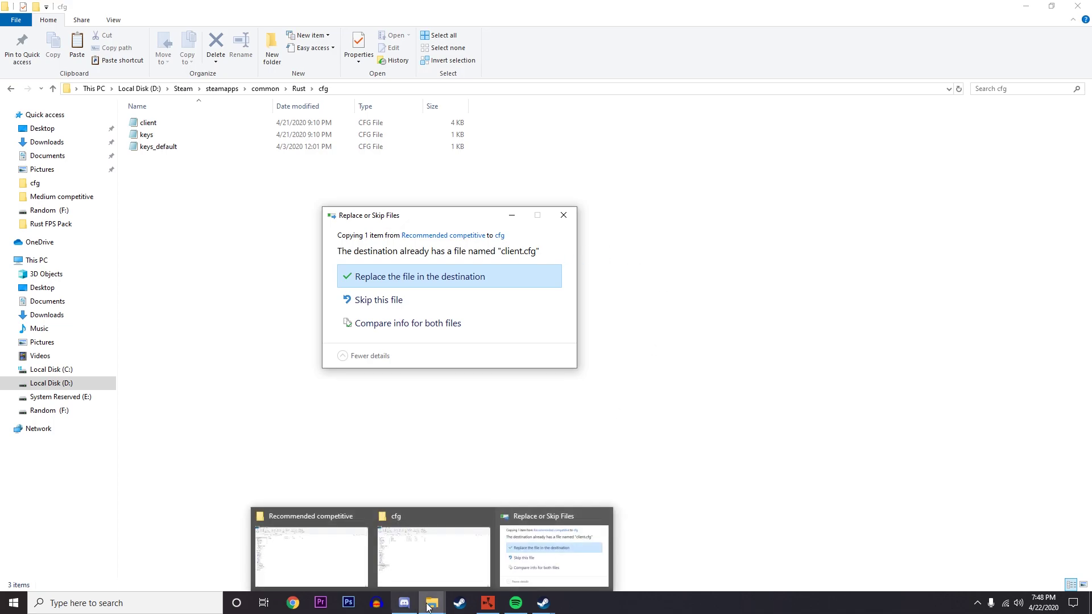
{"action": "mouse_move", "coordinate": [335, 545]}
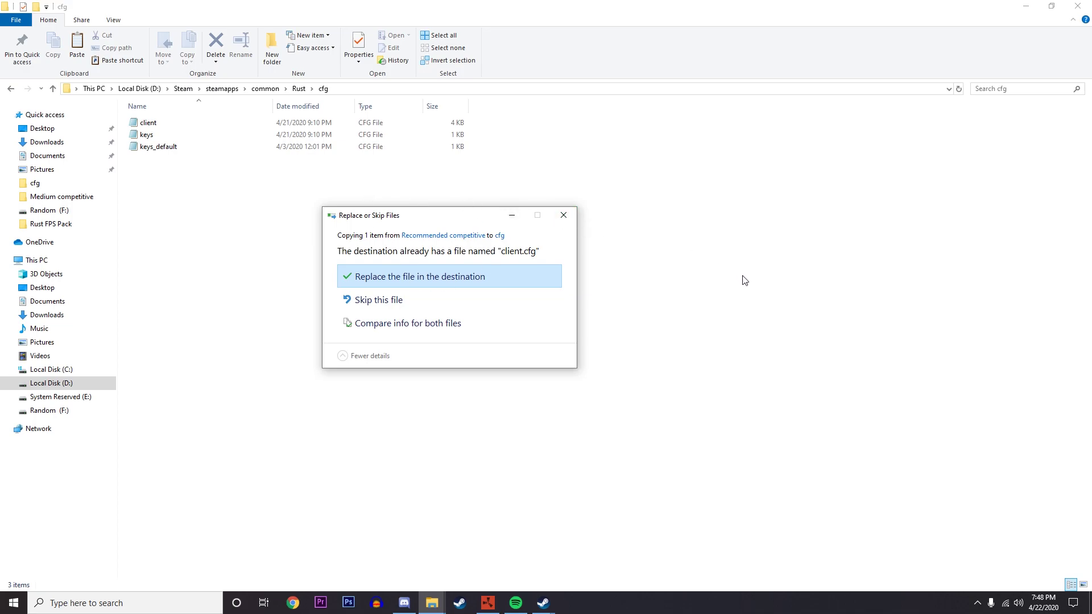
{"action": "left_click", "coordinate": [563, 219]}
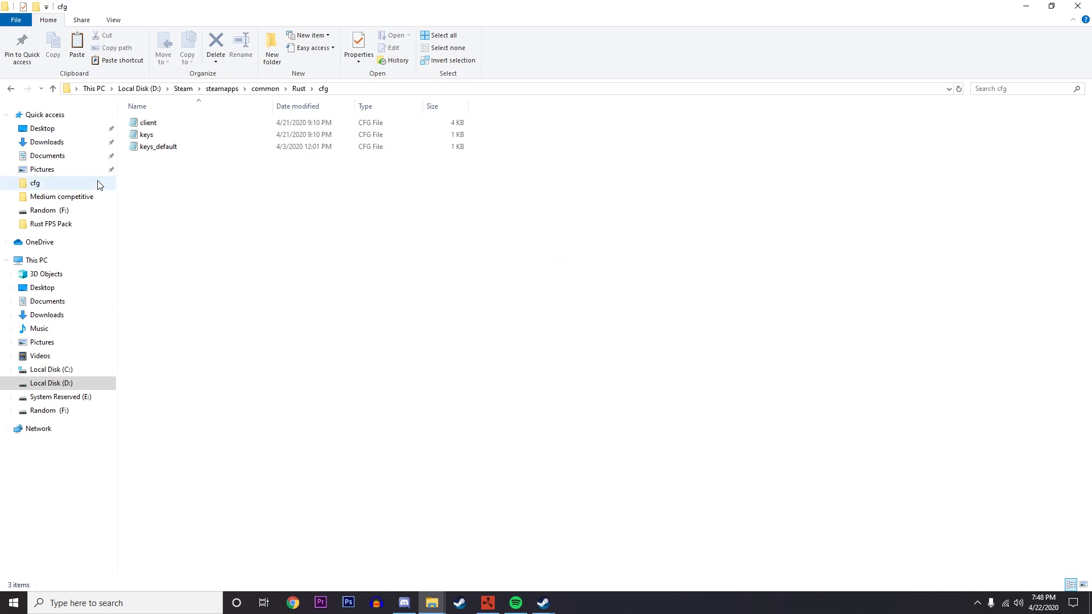
Put away the cfg folder window and close Rust's Steam properties.
{"action": "left_click_drag", "start_coordinate": [1021, 7], "coordinate": [828, 63]}
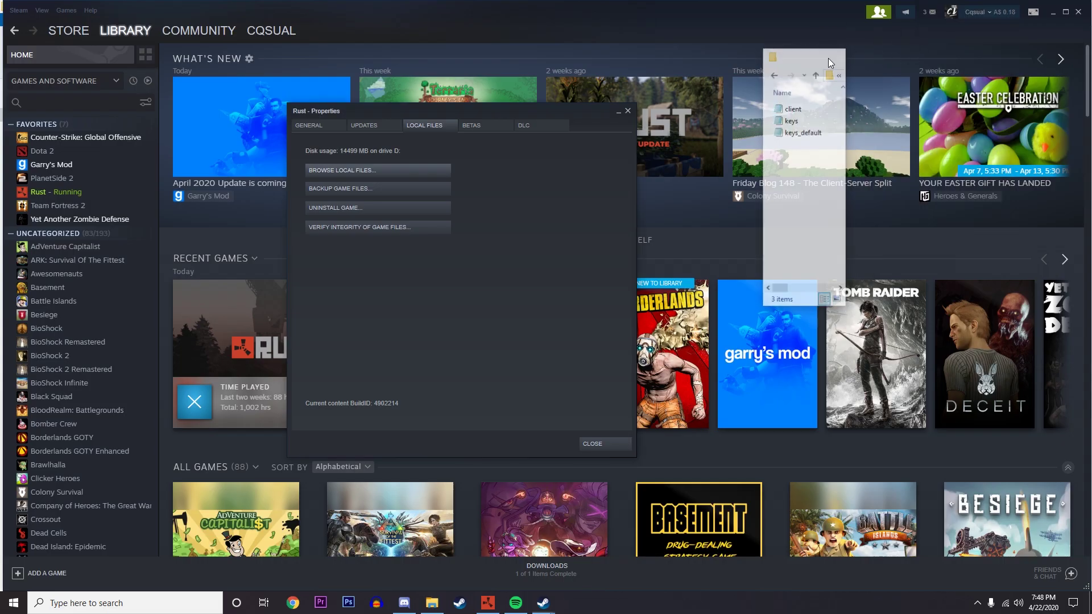
{"action": "left_click", "coordinate": [628, 110]}
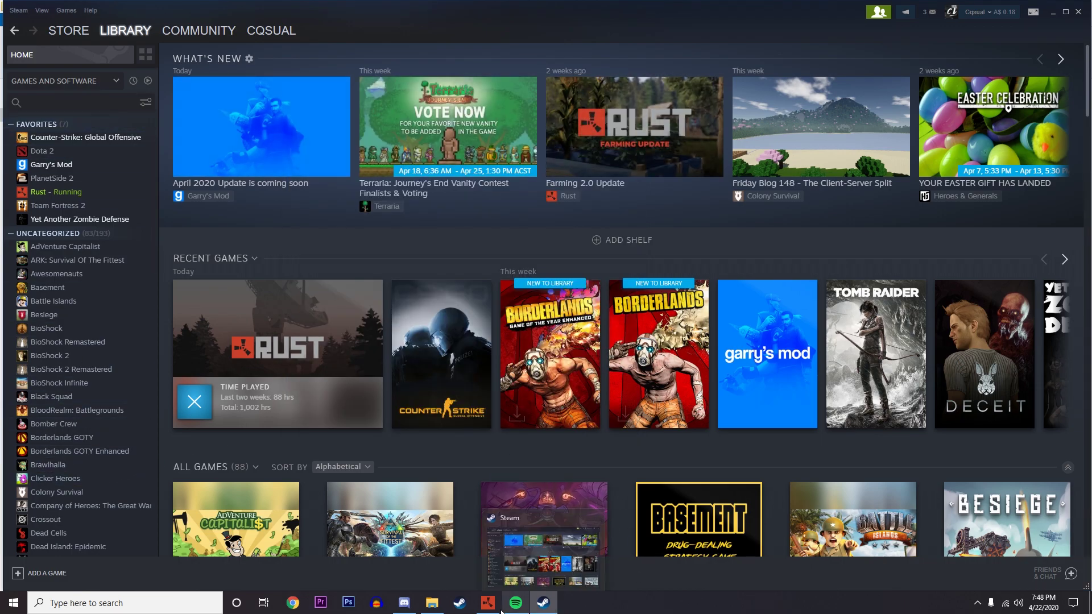
Switch to Rust and close the server details pop-up and the server list.
{"action": "left_click", "coordinate": [479, 586]}
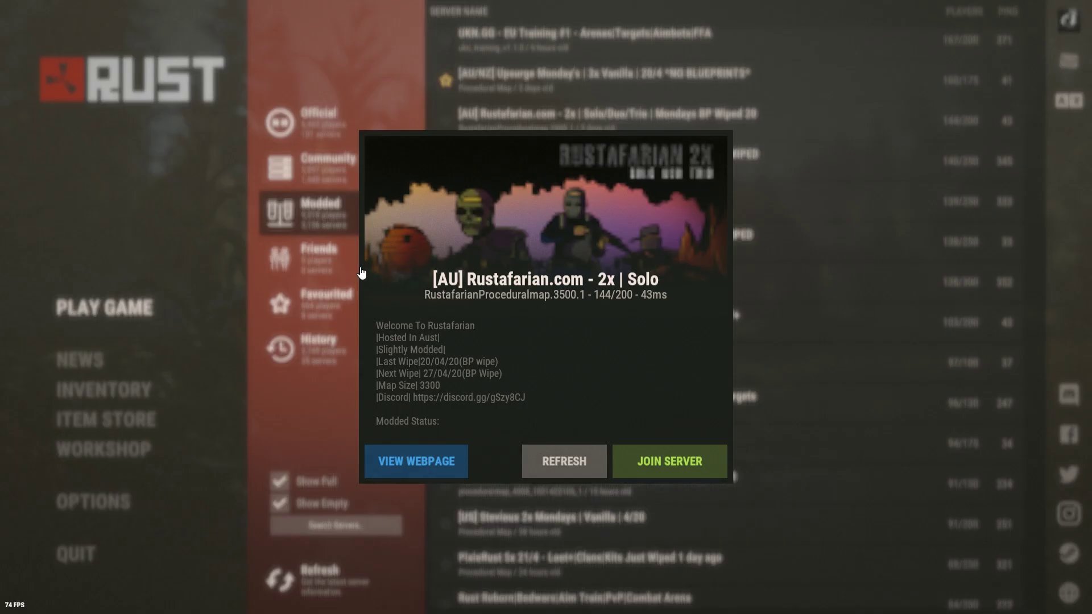
{"action": "left_click", "coordinate": [803, 338]}
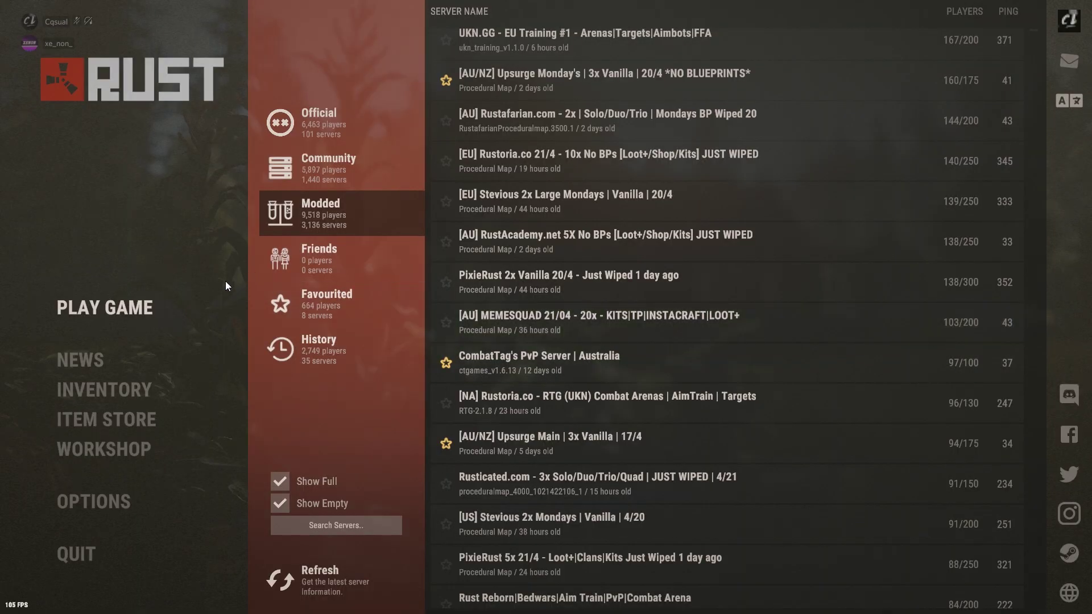
{"action": "left_click", "coordinate": [113, 307]}
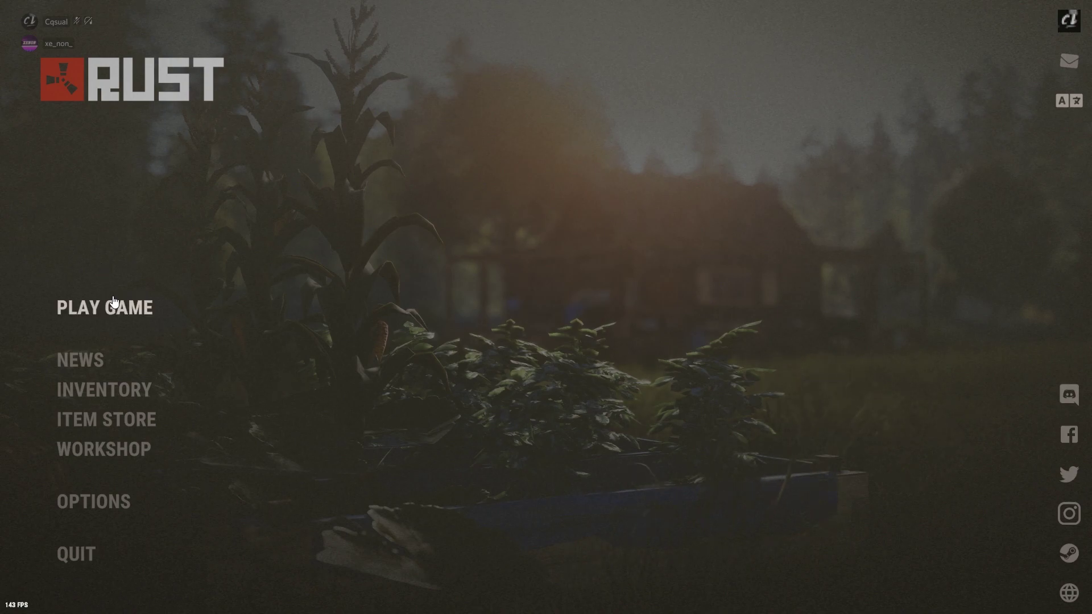
Open Rust's options and examine the user interface settings.
{"action": "left_click", "coordinate": [93, 502]}
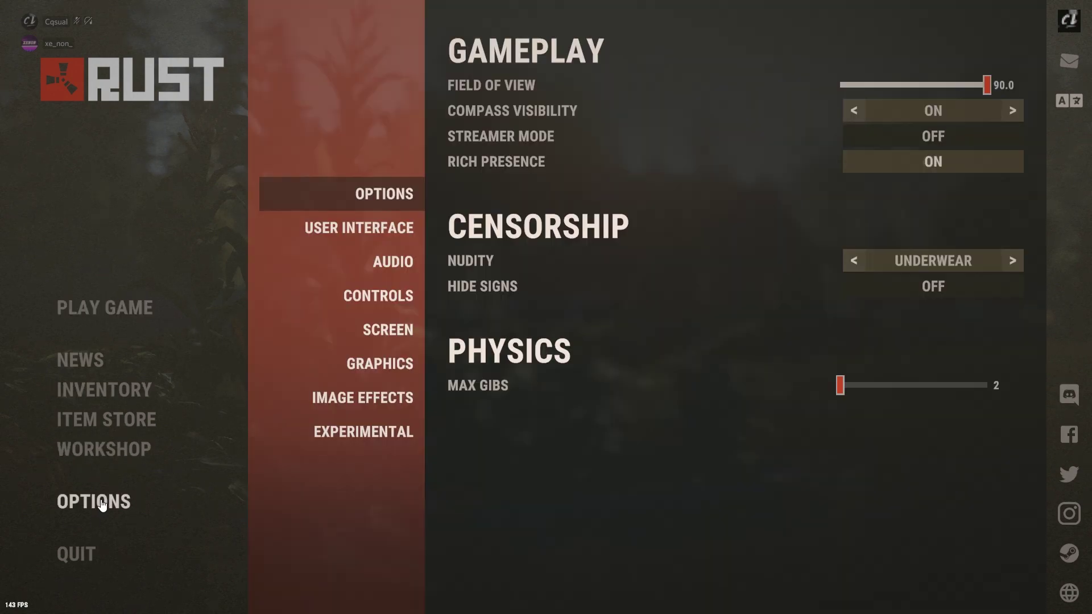
{"action": "left_click", "coordinate": [369, 236]}
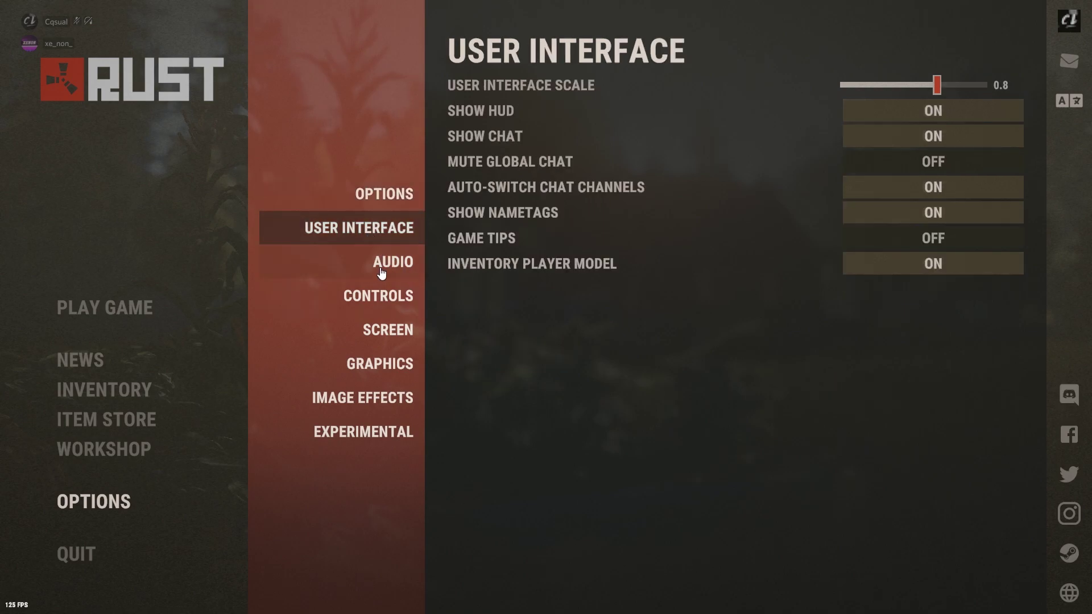